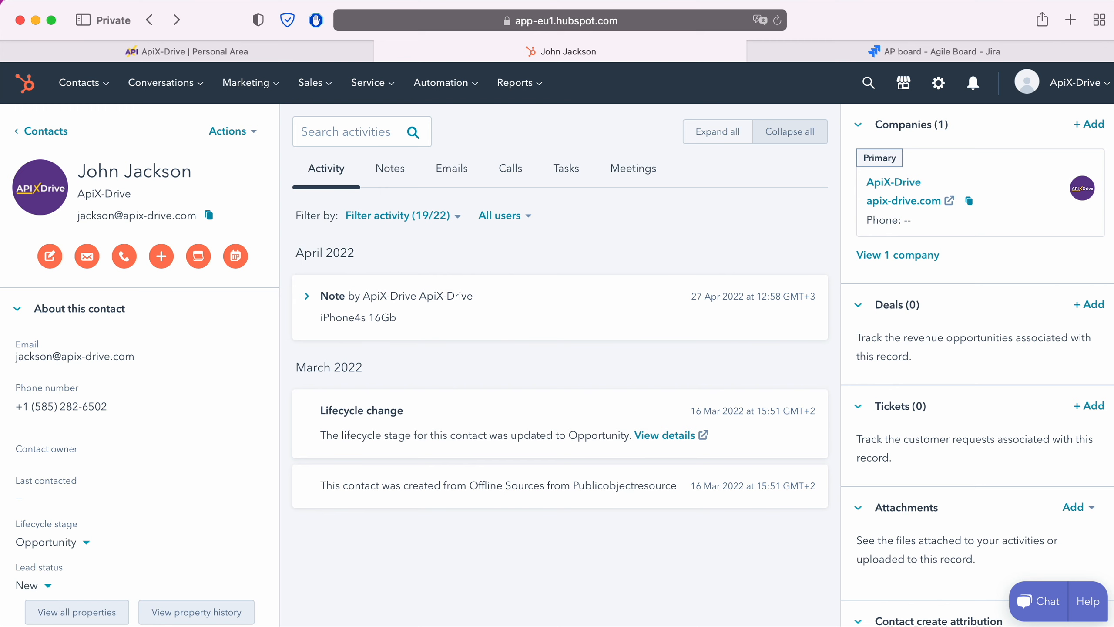
- Switch to ApiX-Drive, create a new connection and set Hubspot as its data source system
{"action": "key", "text": "ctrl+Tab"}
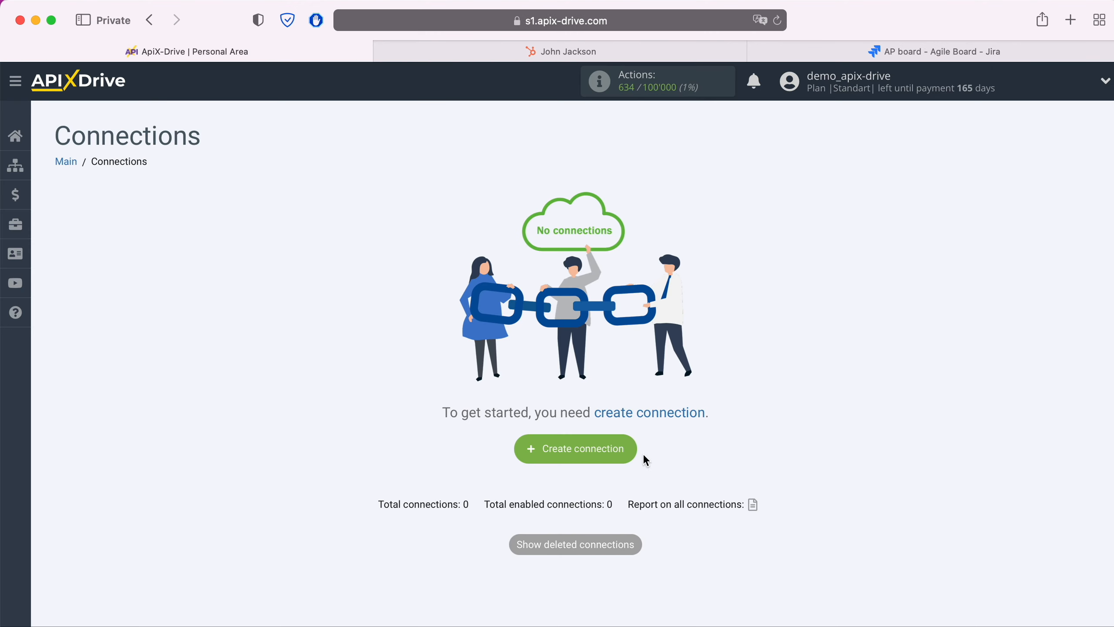
{"action": "left_click", "coordinate": [629, 448]}
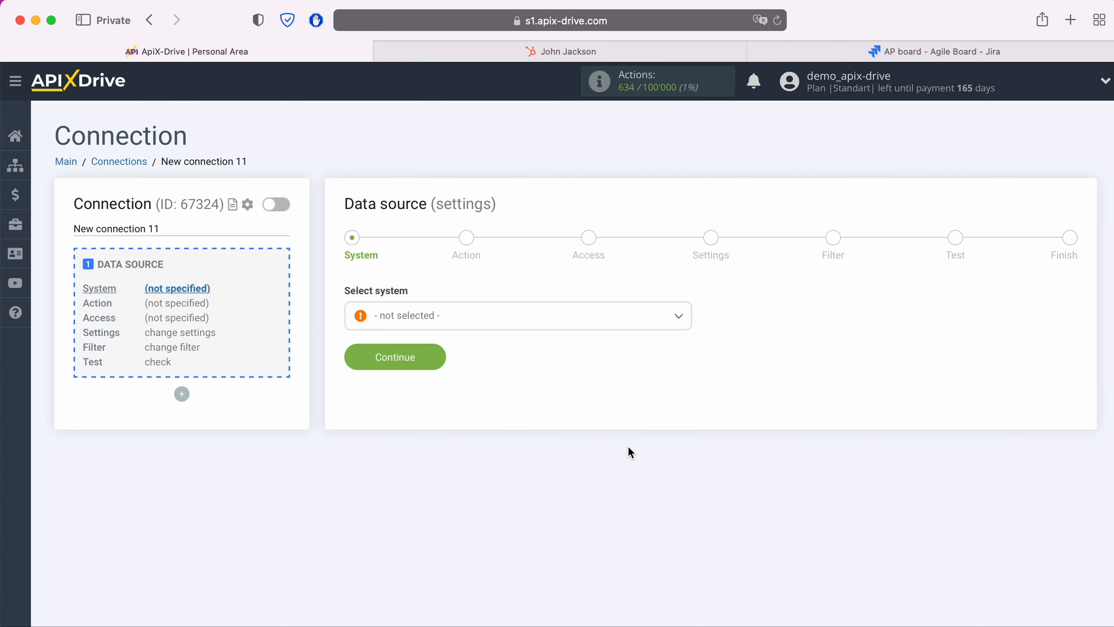
{"action": "left_click", "coordinate": [545, 328]}
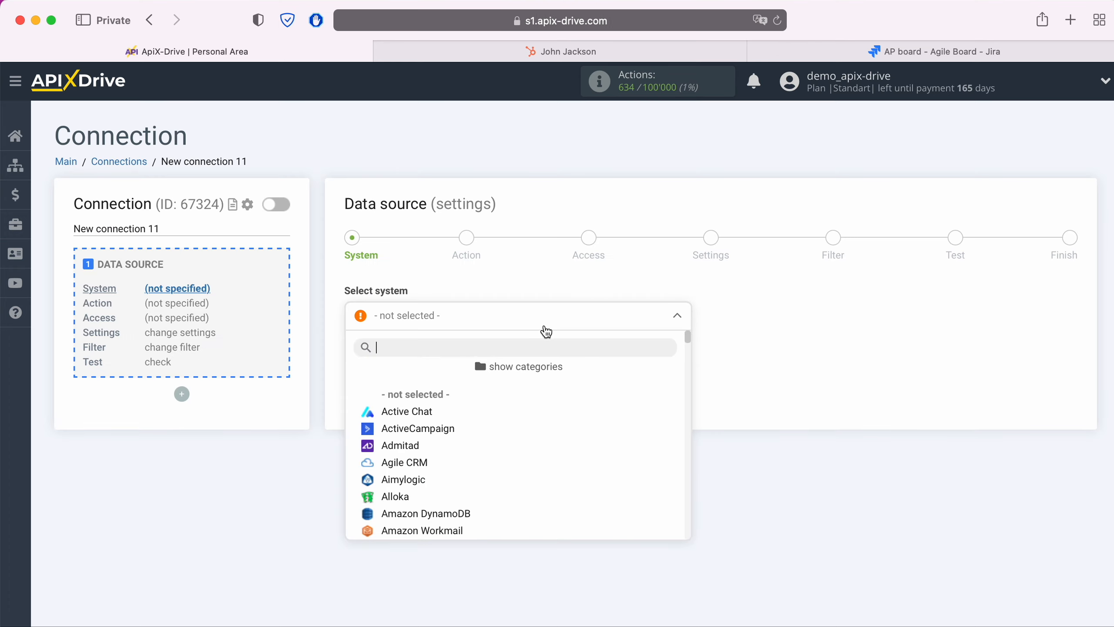
{"action": "scroll", "coordinate": [582, 433], "scroll_direction": "down", "scroll_amount": 3}
{"action": "scroll", "coordinate": [582, 434], "scroll_direction": "down", "scroll_amount": 15}
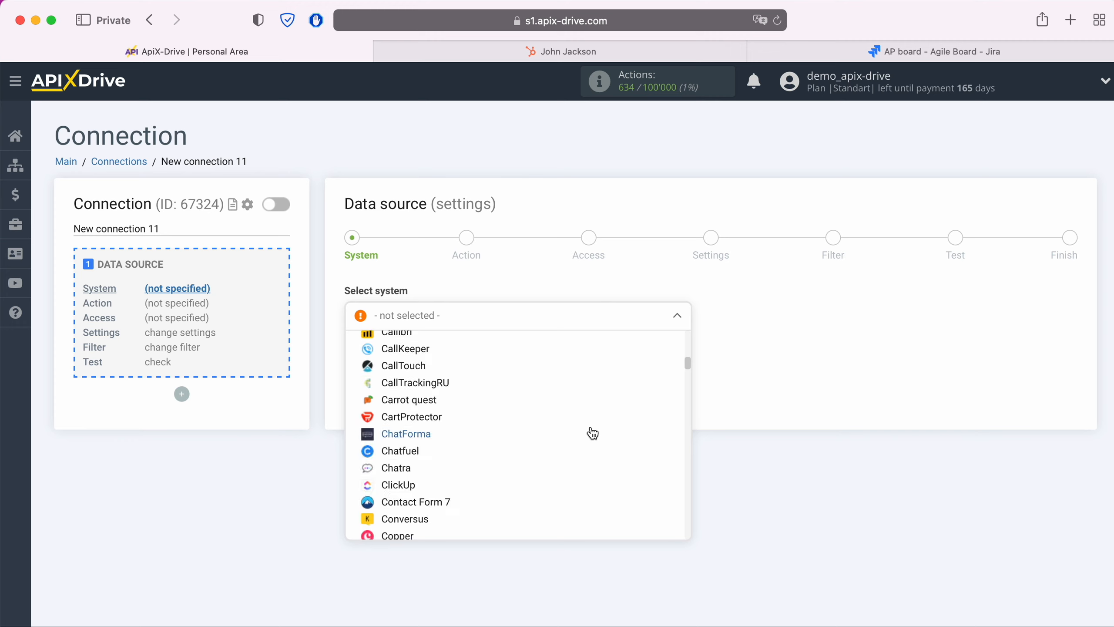
{"action": "scroll", "coordinate": [592, 433], "scroll_direction": "down", "scroll_amount": 15}
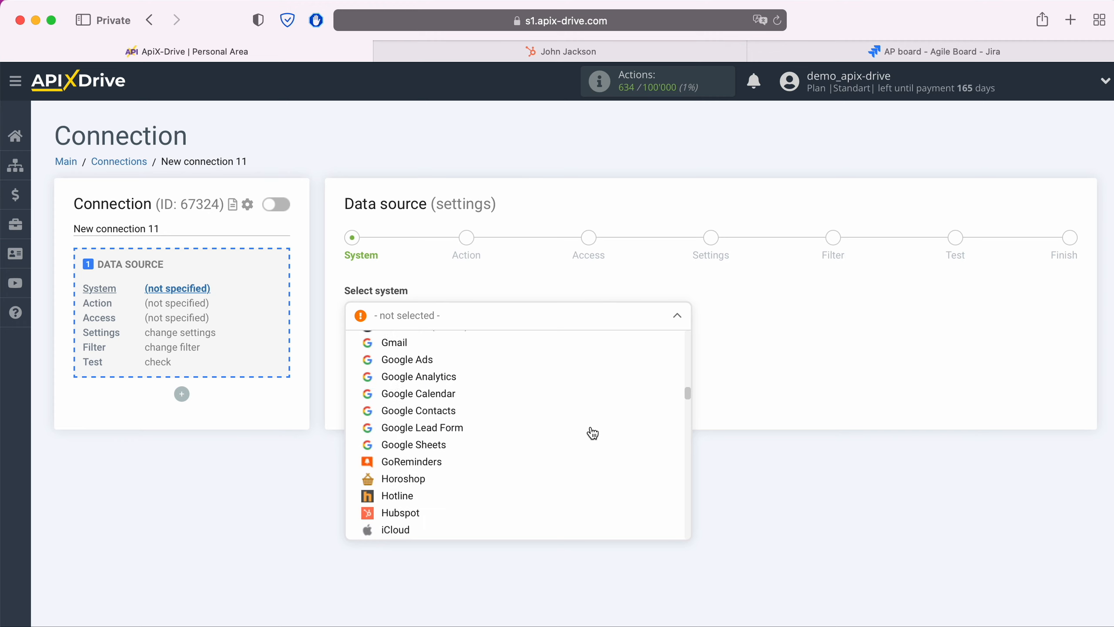
{"action": "left_click", "coordinate": [412, 442]}
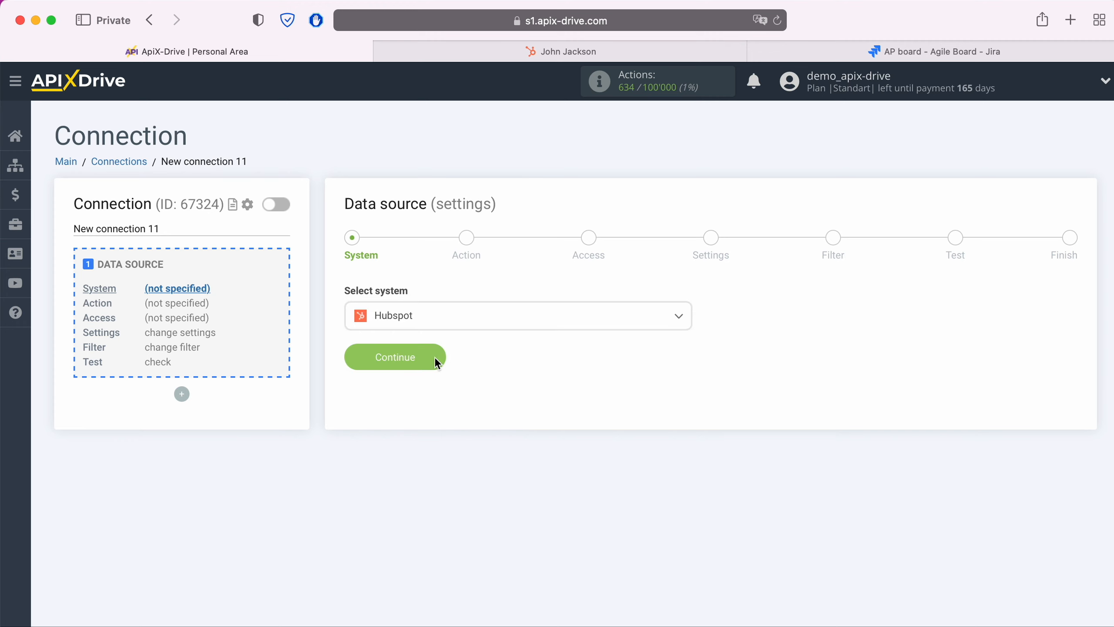
{"action": "left_click", "coordinate": [435, 358]}
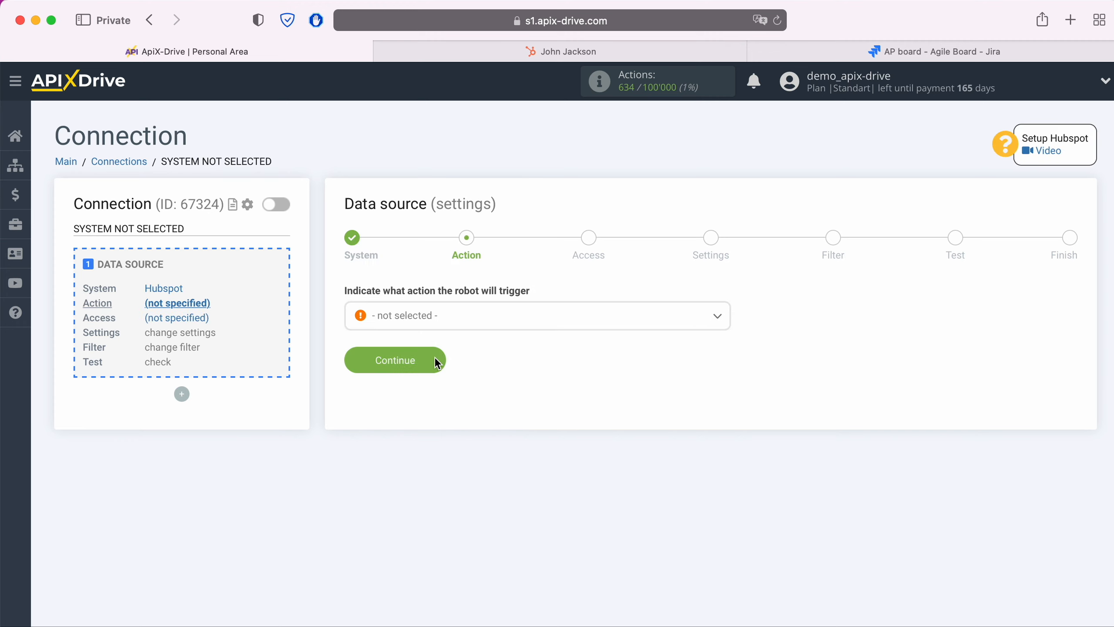
- Set the data source's trigger action to Get Contacts (new) and continue to the access stage
{"action": "left_click", "coordinate": [499, 324]}
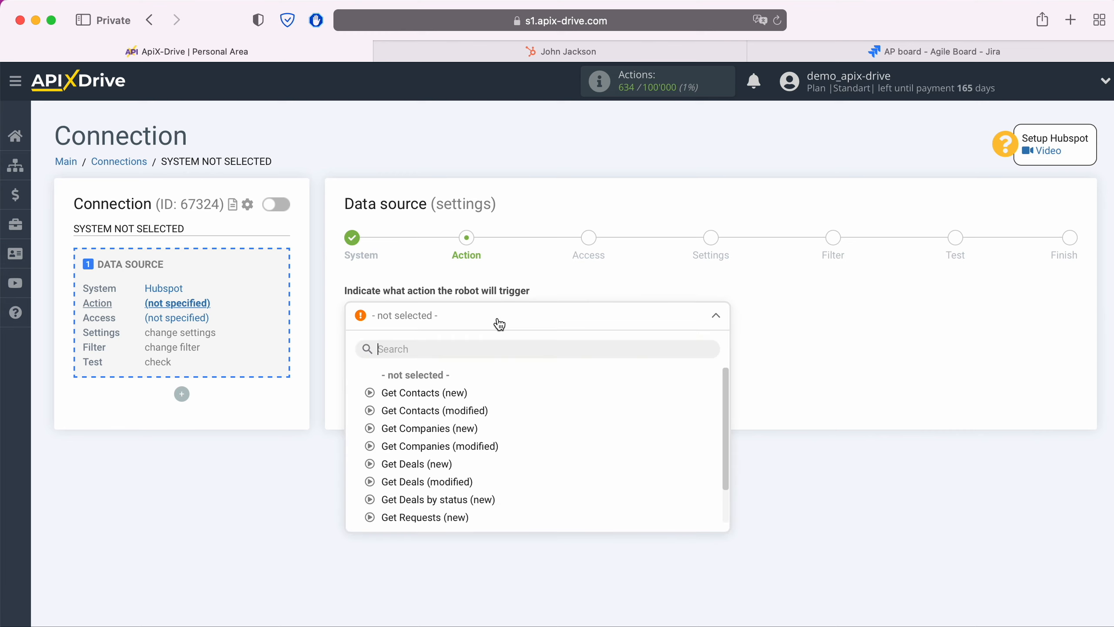
{"action": "left_click", "coordinate": [444, 393]}
{"action": "left_click", "coordinate": [438, 368]}
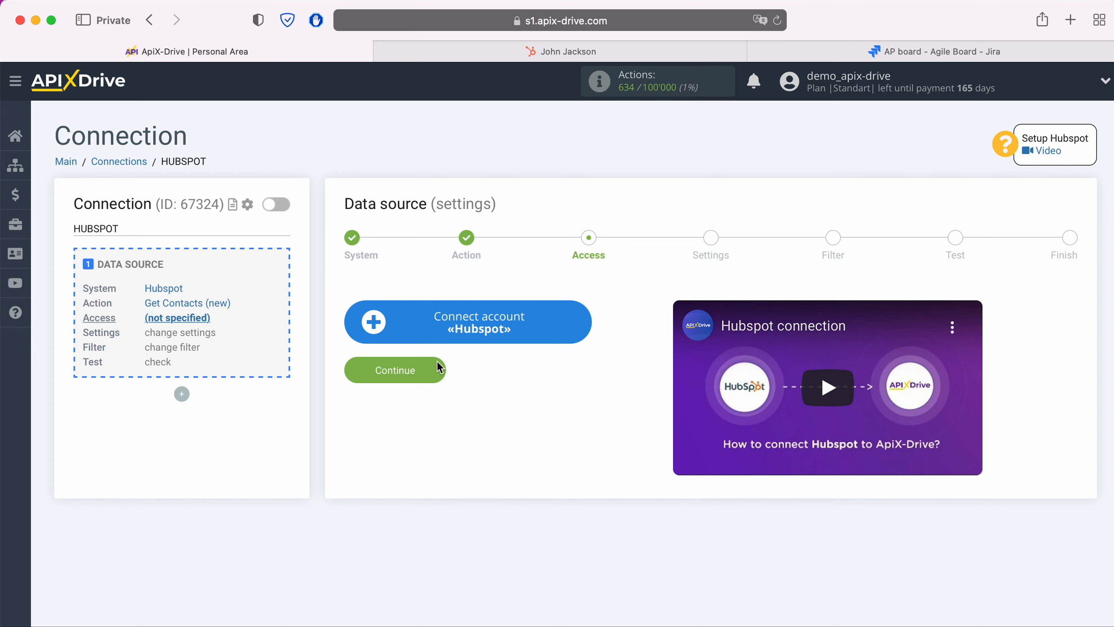
- Start connecting a Hubspot account, then switch to HubSpot and open the API Key page in its integration settings
{"action": "left_click", "coordinate": [575, 320]}
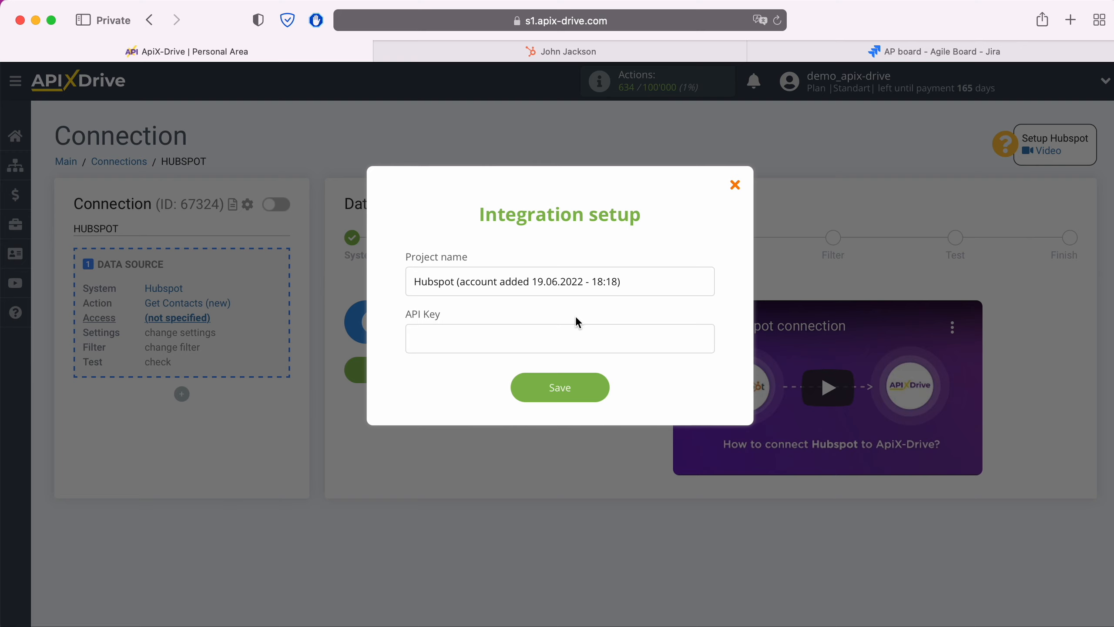
{"action": "left_click", "coordinate": [542, 53]}
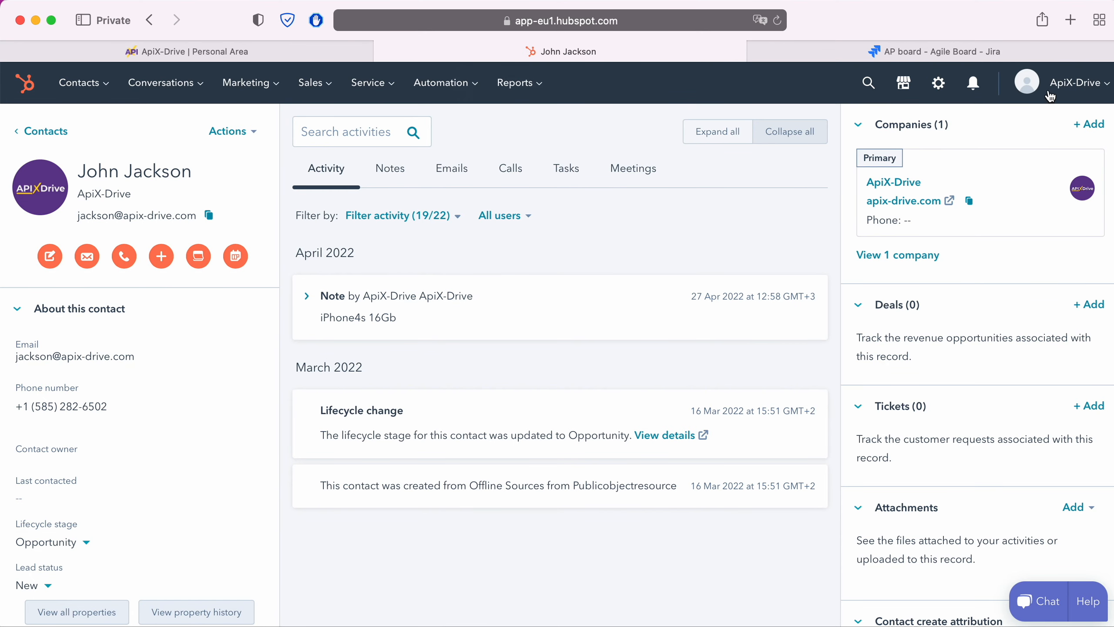
{"action": "left_click", "coordinate": [1073, 86]}
{"action": "left_click", "coordinate": [1024, 174]}
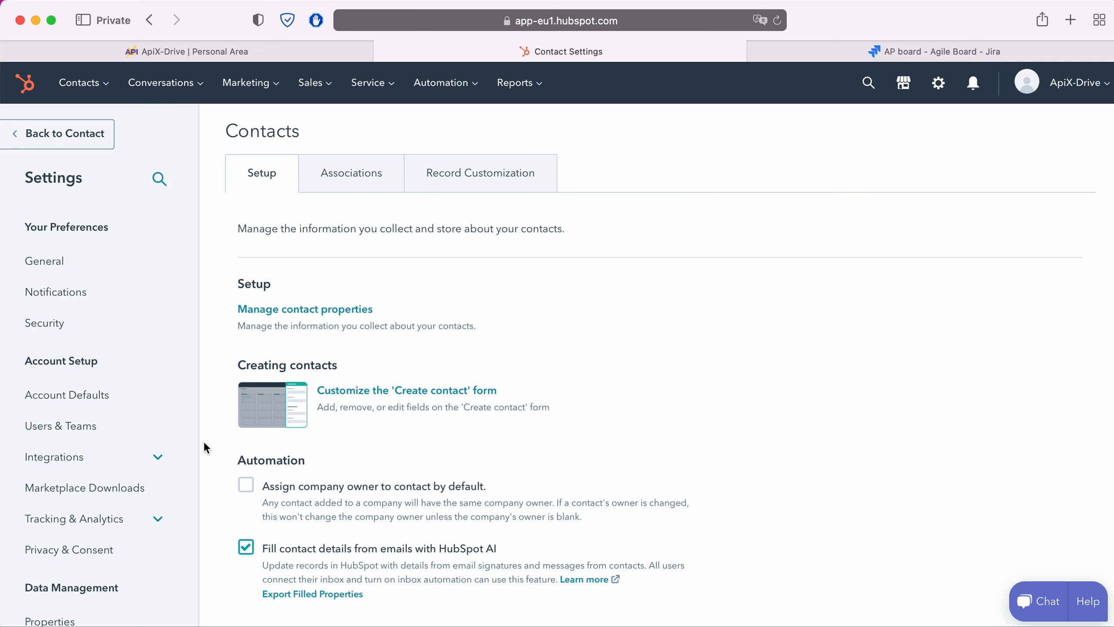
{"action": "left_click", "coordinate": [77, 458]}
{"action": "left_click", "coordinate": [61, 563]}
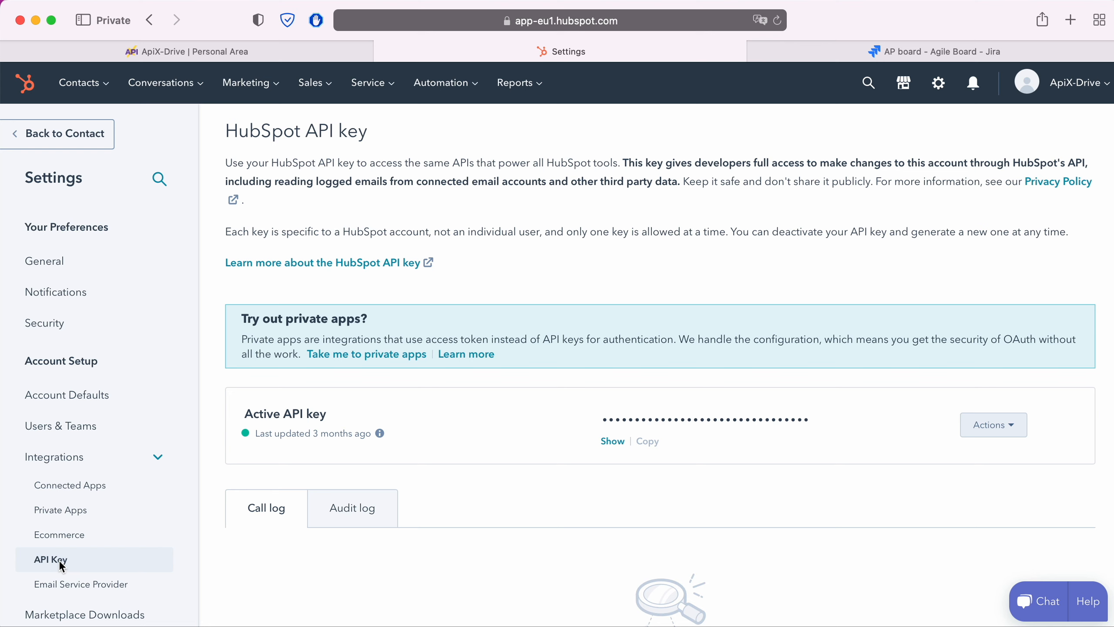
- Reveal the active HubSpot API key and copy it in full
{"action": "left_click", "coordinate": [613, 441]}
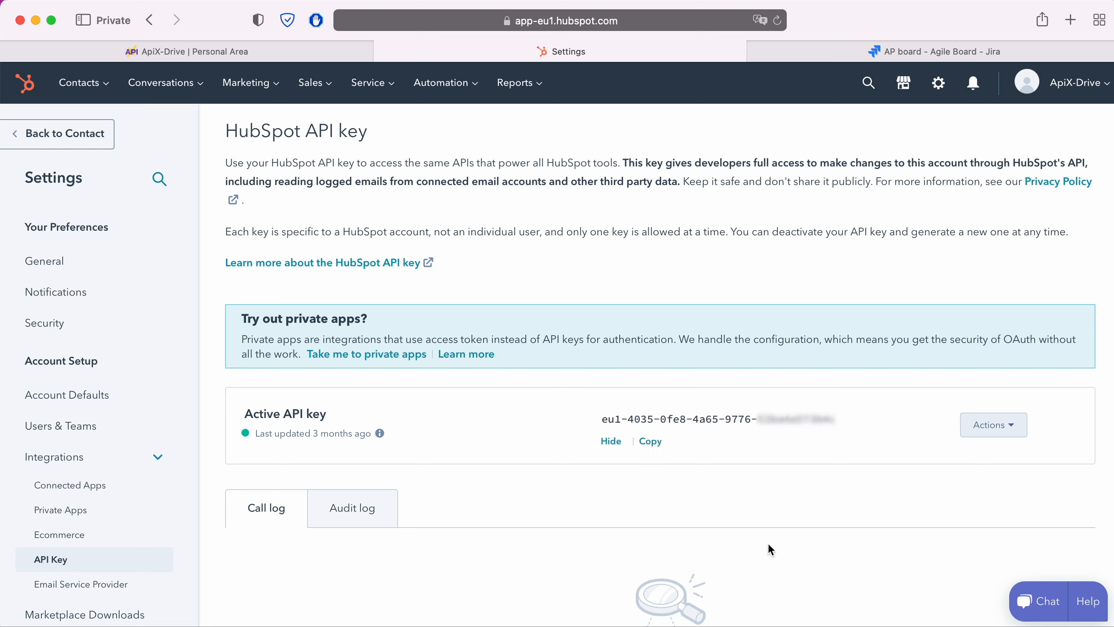
{"action": "left_click_drag", "start_coordinate": [603, 420], "coordinate": [839, 423]}
{"action": "right_click", "coordinate": [835, 422]}
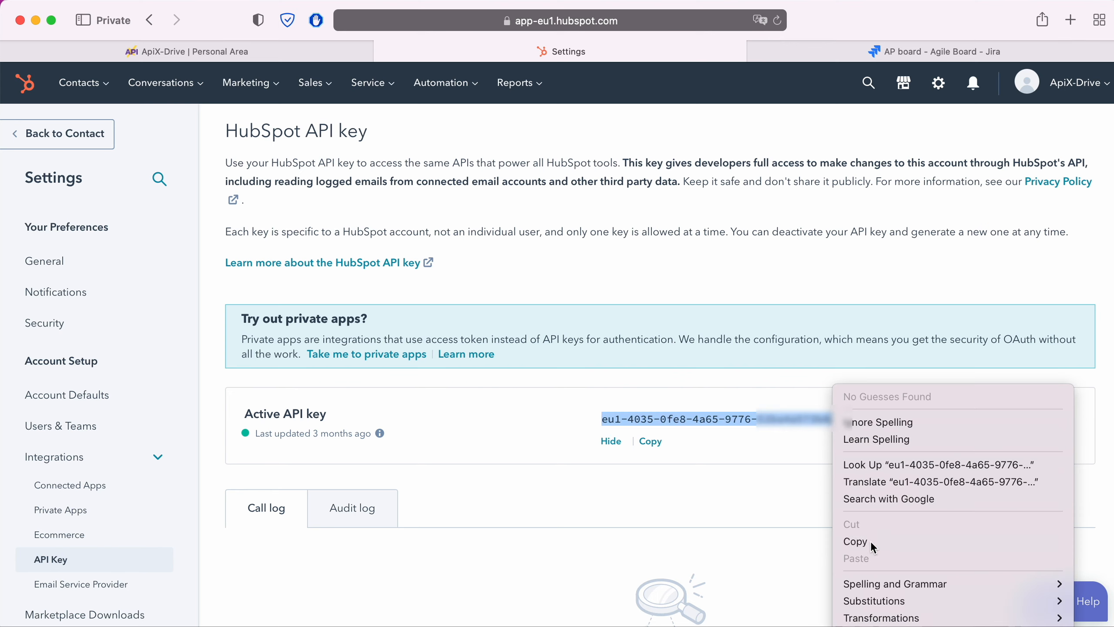
{"action": "left_click", "coordinate": [858, 541]}
- Switch back to ApiX-Drive, paste the API key into the Hubspot integration setup and save it
{"action": "left_click", "coordinate": [298, 51]}
{"action": "right_click", "coordinate": [430, 339]}
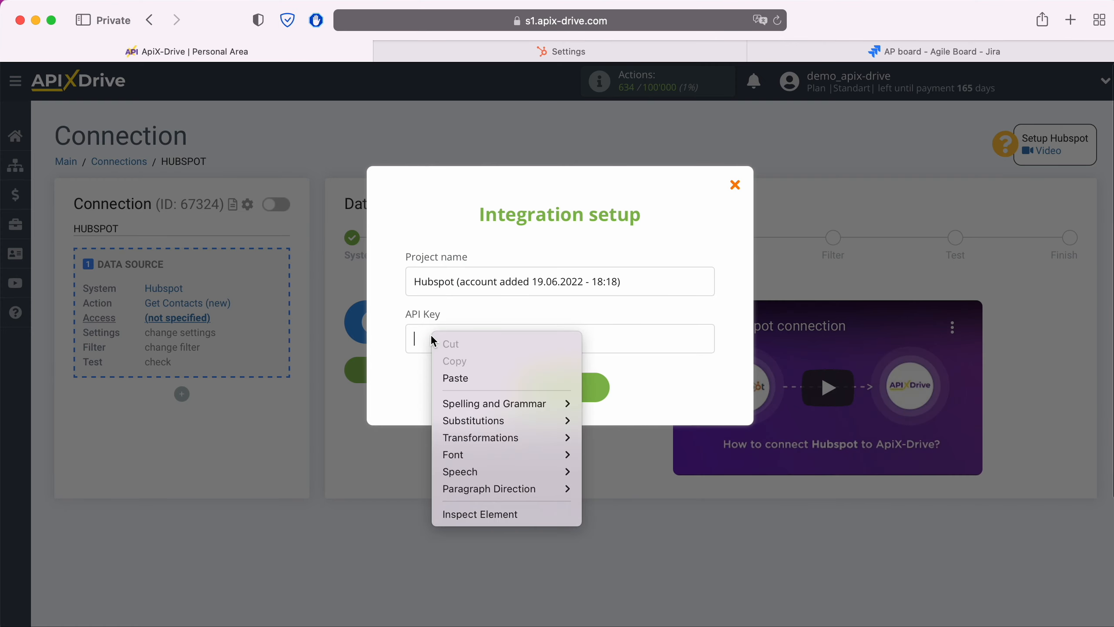
{"action": "left_click", "coordinate": [456, 378]}
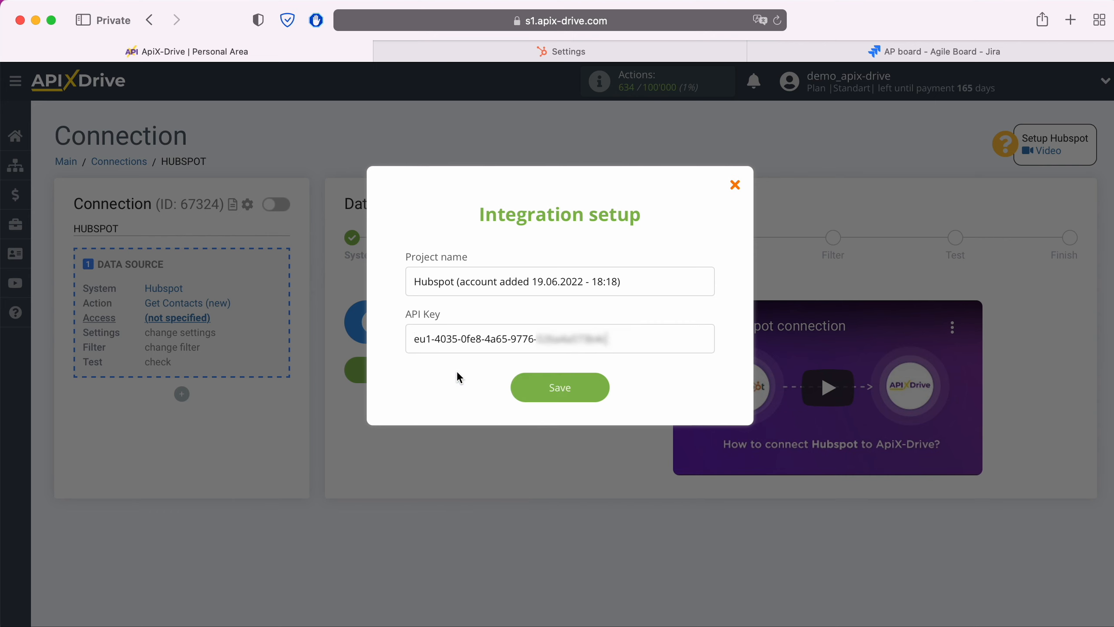
{"action": "left_click", "coordinate": [605, 390]}
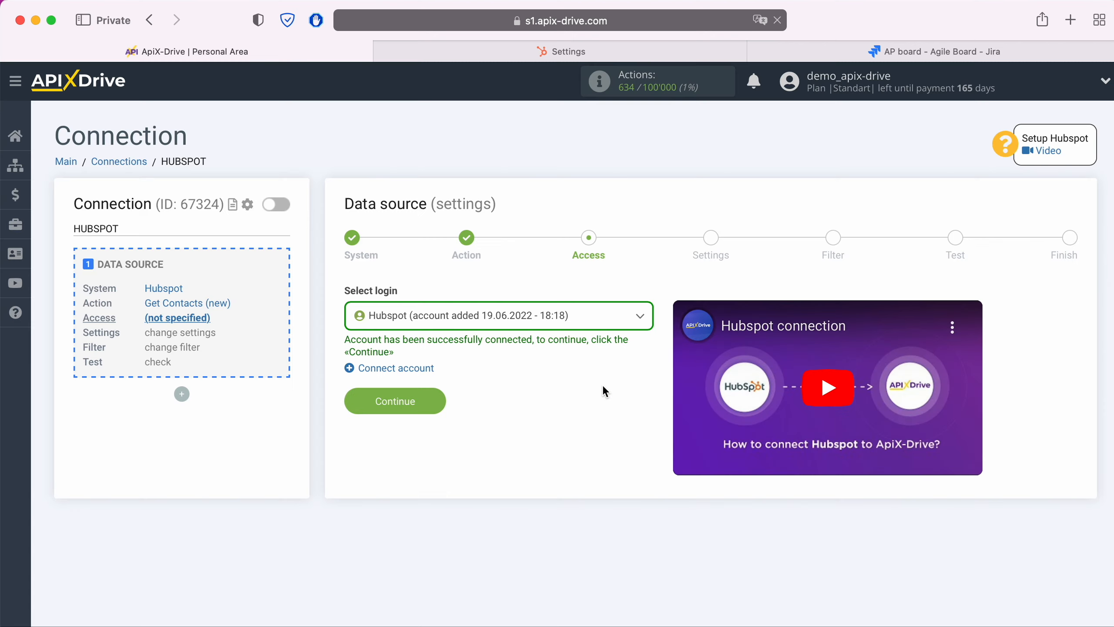
- Select the newly connected Hubspot account as the login and continue through the settings and filter stages without adding conditions
{"action": "left_click", "coordinate": [564, 322]}
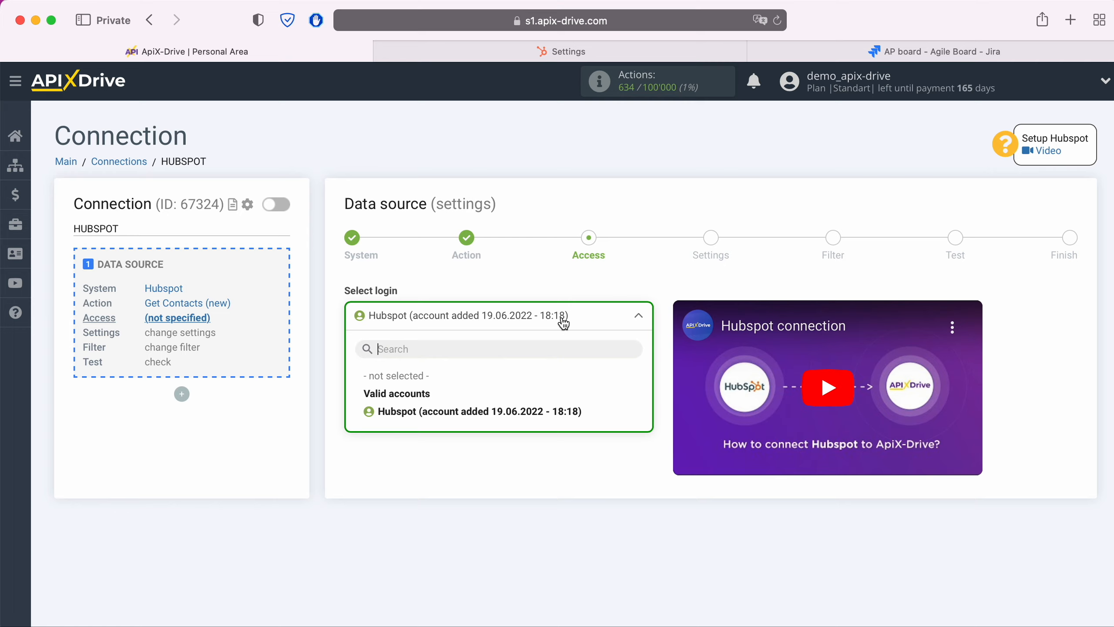
{"action": "left_click", "coordinate": [517, 410]}
{"action": "left_click", "coordinate": [439, 403]}
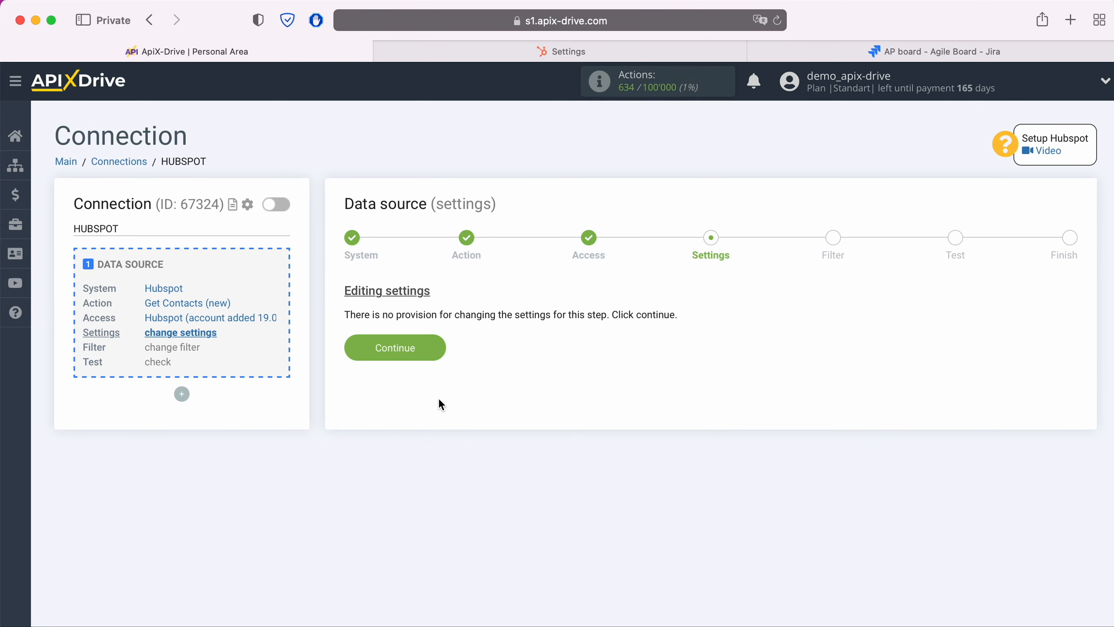
{"action": "left_click", "coordinate": [438, 347]}
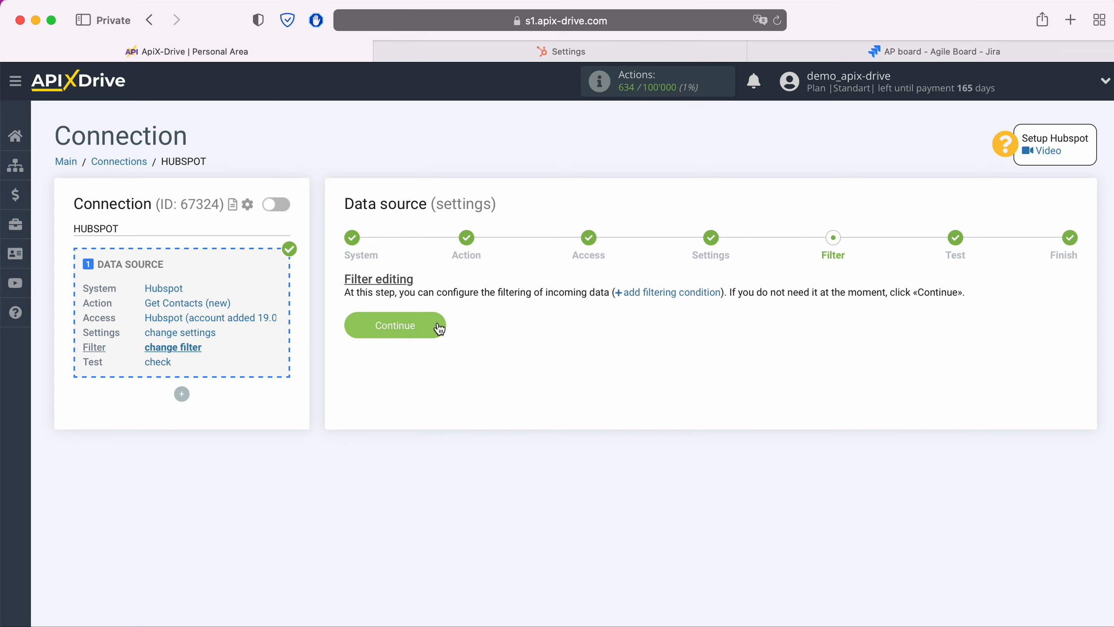
{"action": "left_click", "coordinate": [438, 324]}
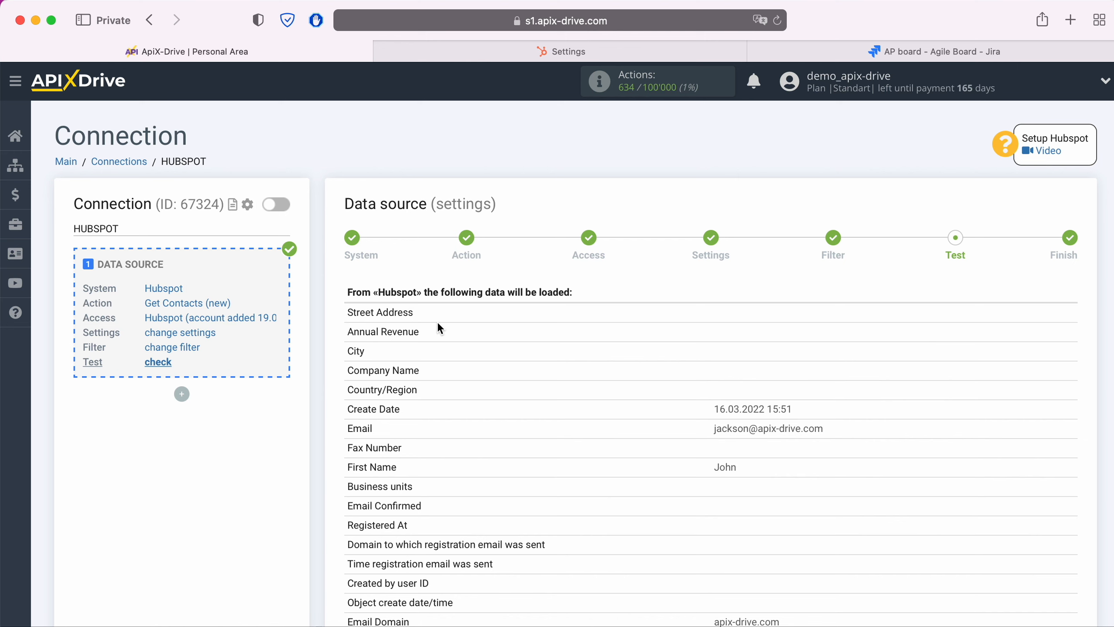
- Review the Hubspot test contact data down to the last field and complete the data source setup
{"action": "scroll", "coordinate": [437, 324], "scroll_direction": "down", "scroll_amount": 4}
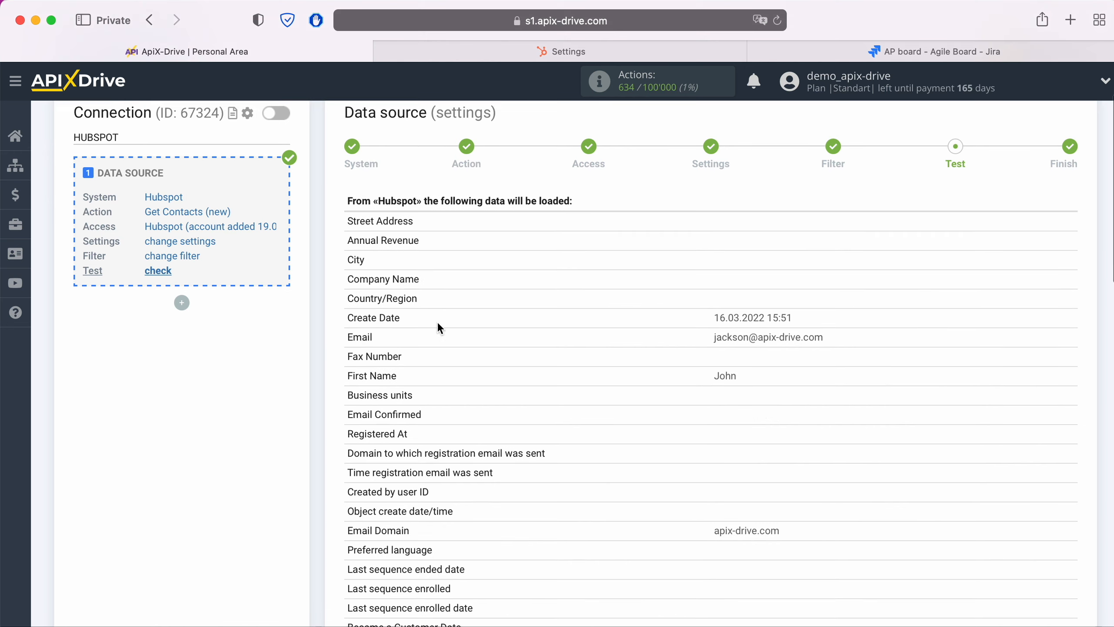
{"action": "scroll", "coordinate": [438, 327], "scroll_direction": "down", "scroll_amount": 8}
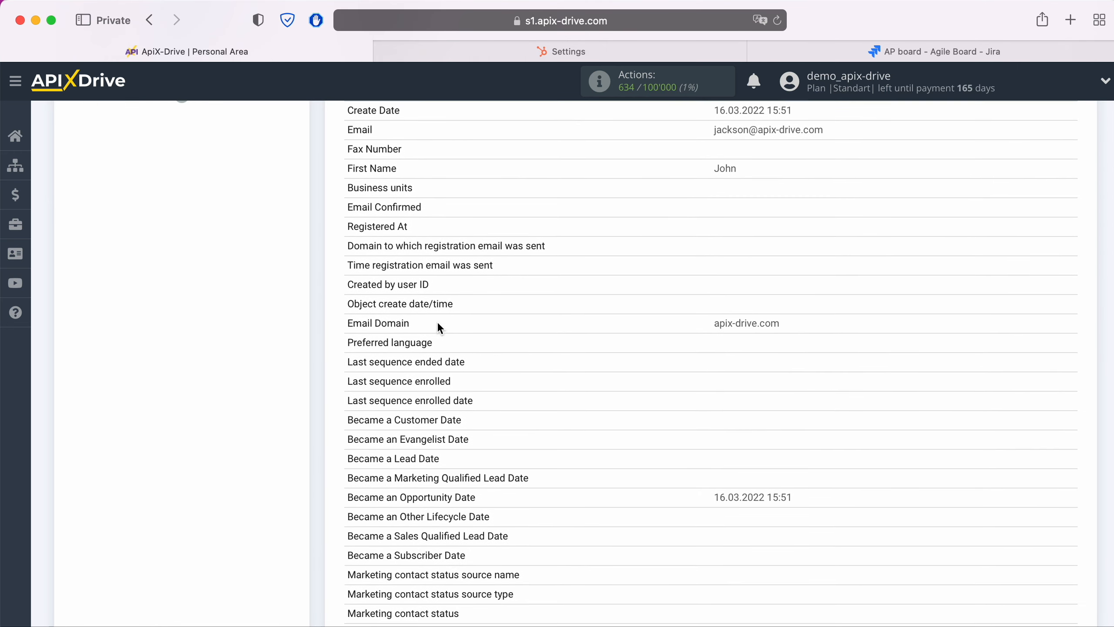
{"action": "scroll", "coordinate": [437, 324], "scroll_direction": "down", "scroll_amount": 10}
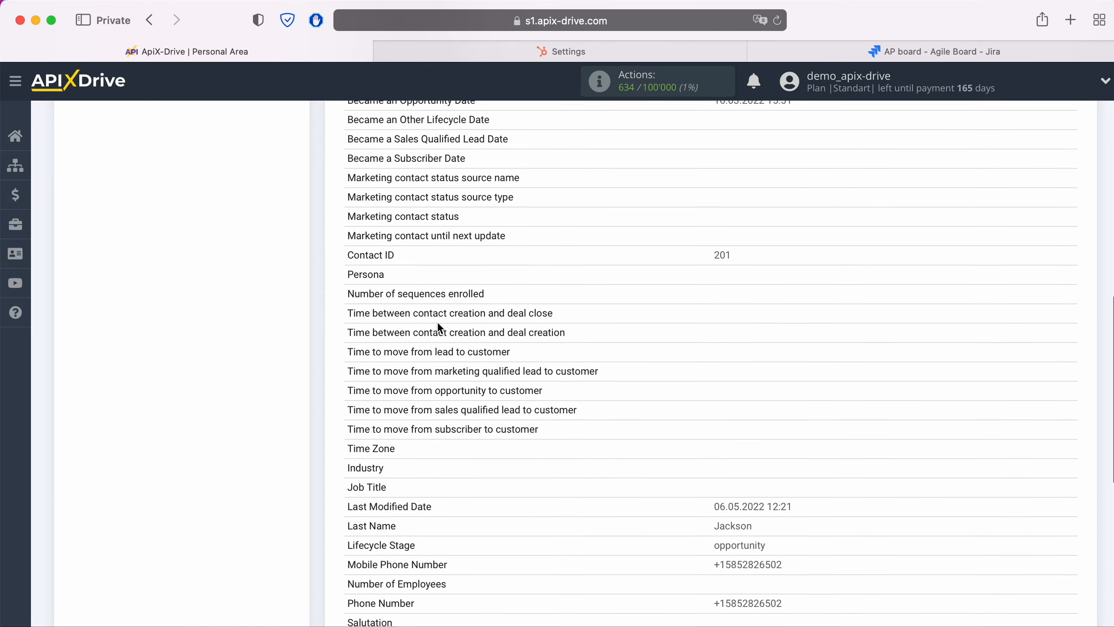
{"action": "scroll", "coordinate": [437, 325], "scroll_direction": "down", "scroll_amount": 2}
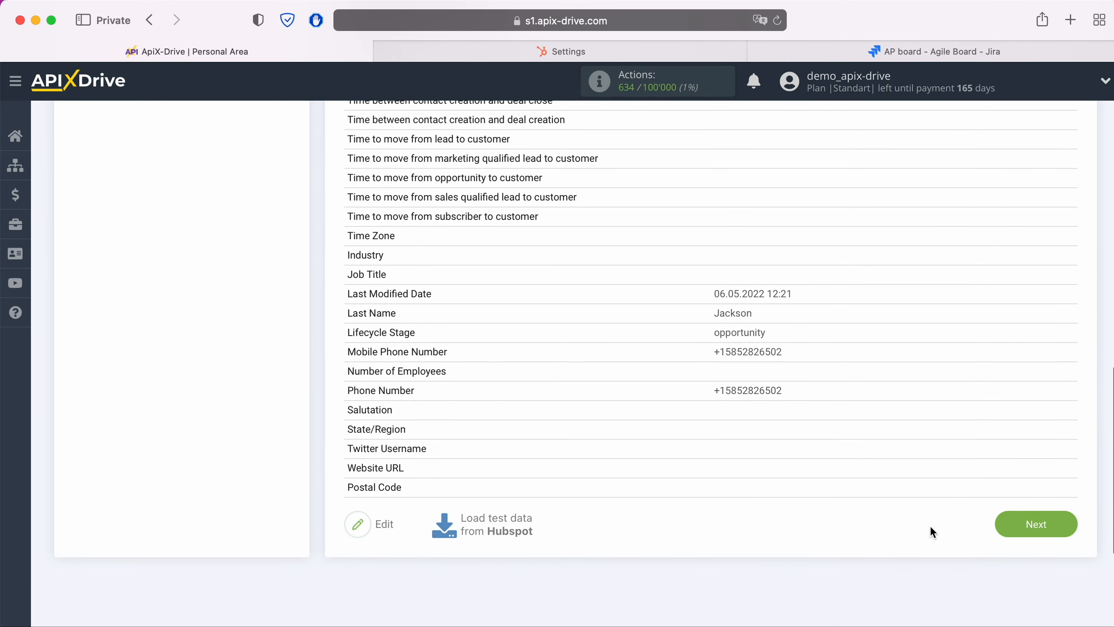
{"action": "left_click", "coordinate": [1065, 522]}
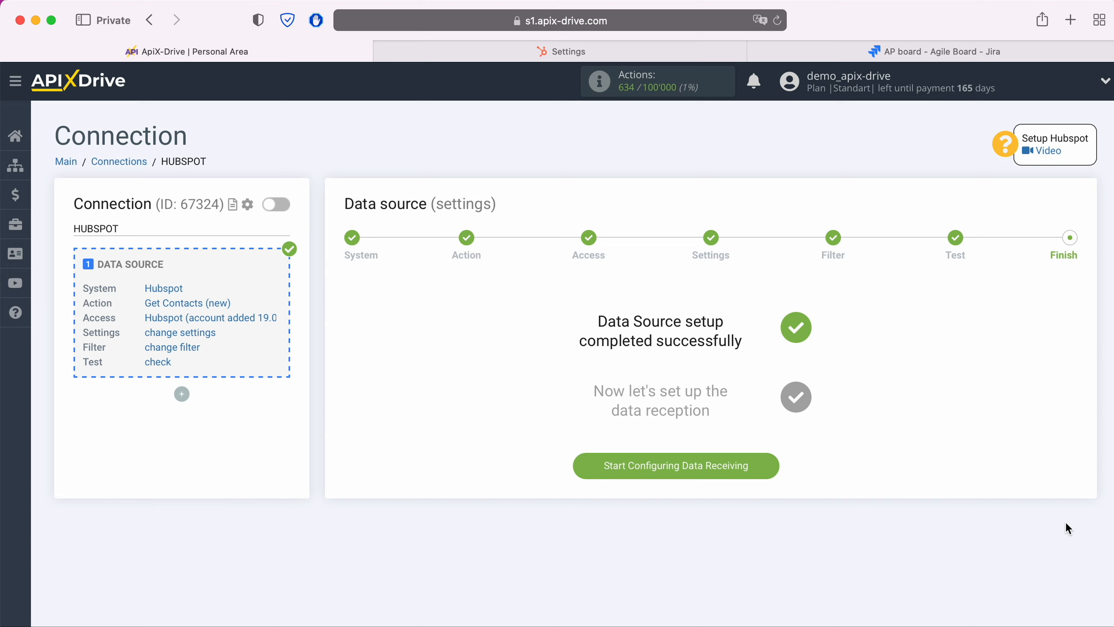
- Start configuring data receiving and set Jira Software Cloud as the data destination system
{"action": "left_click", "coordinate": [768, 471]}
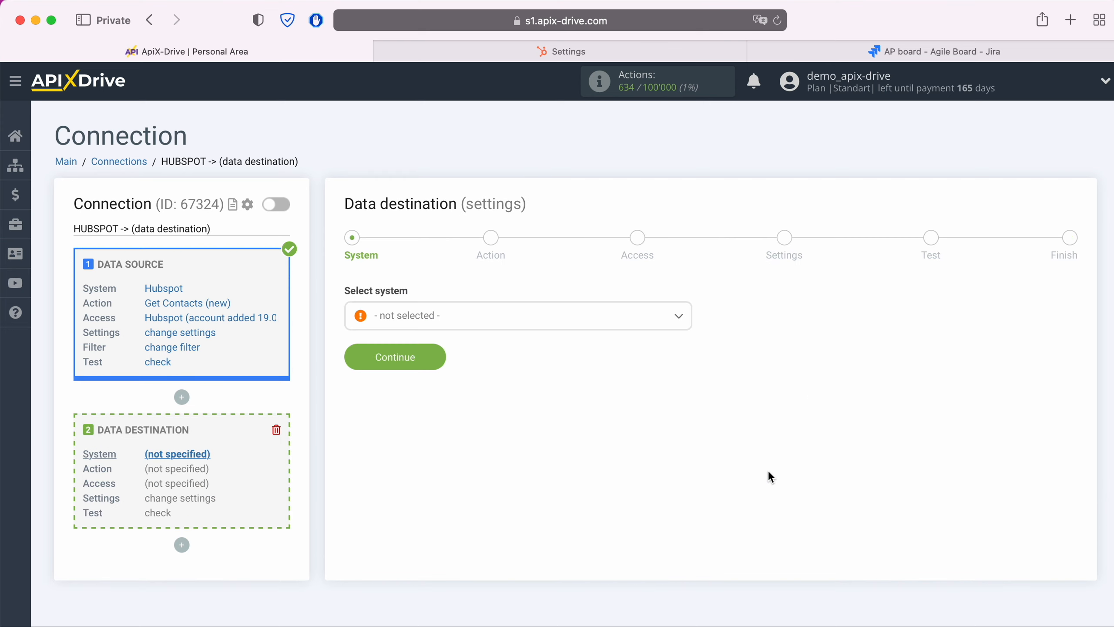
{"action": "left_click", "coordinate": [559, 326]}
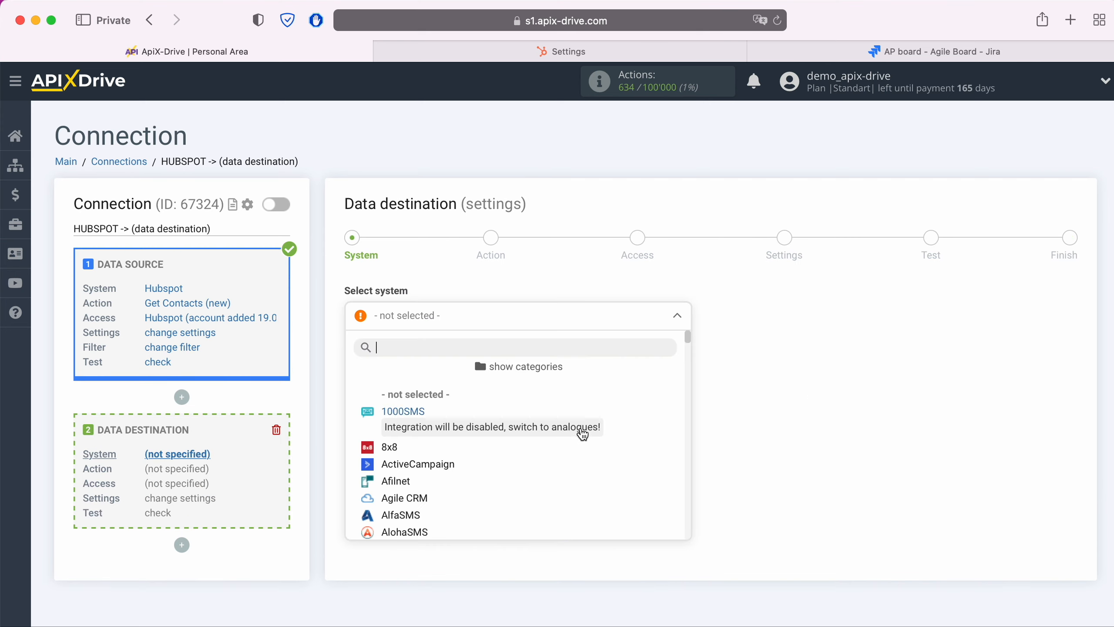
{"action": "scroll", "coordinate": [587, 456], "scroll_direction": "down", "scroll_amount": 10}
{"action": "scroll", "coordinate": [589, 455], "scroll_direction": "down", "scroll_amount": 15}
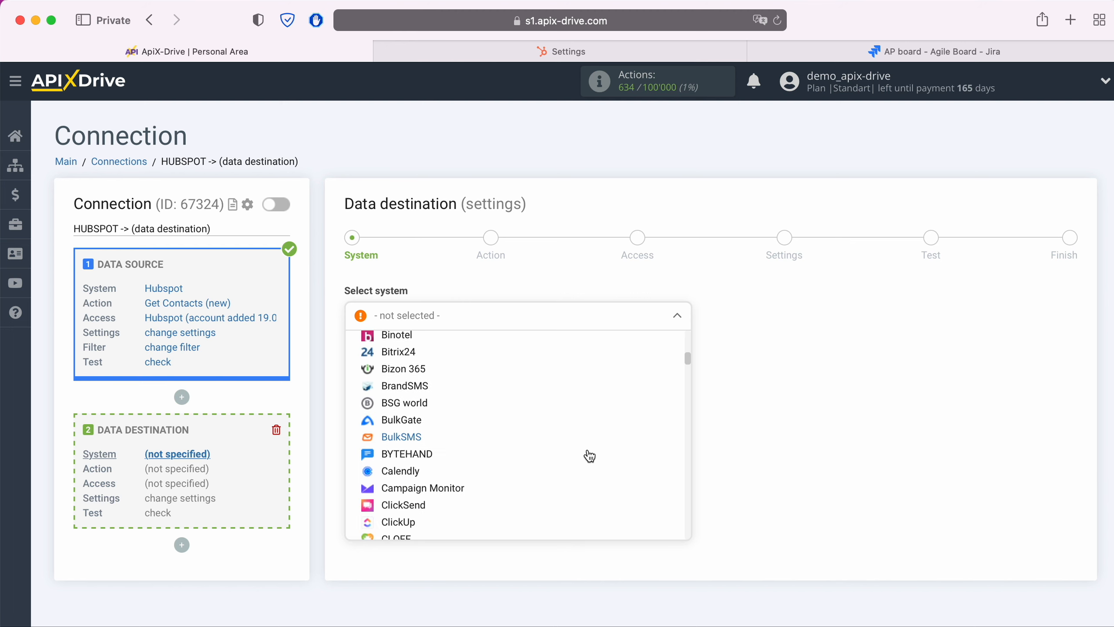
{"action": "scroll", "coordinate": [589, 456], "scroll_direction": "down", "scroll_amount": 15}
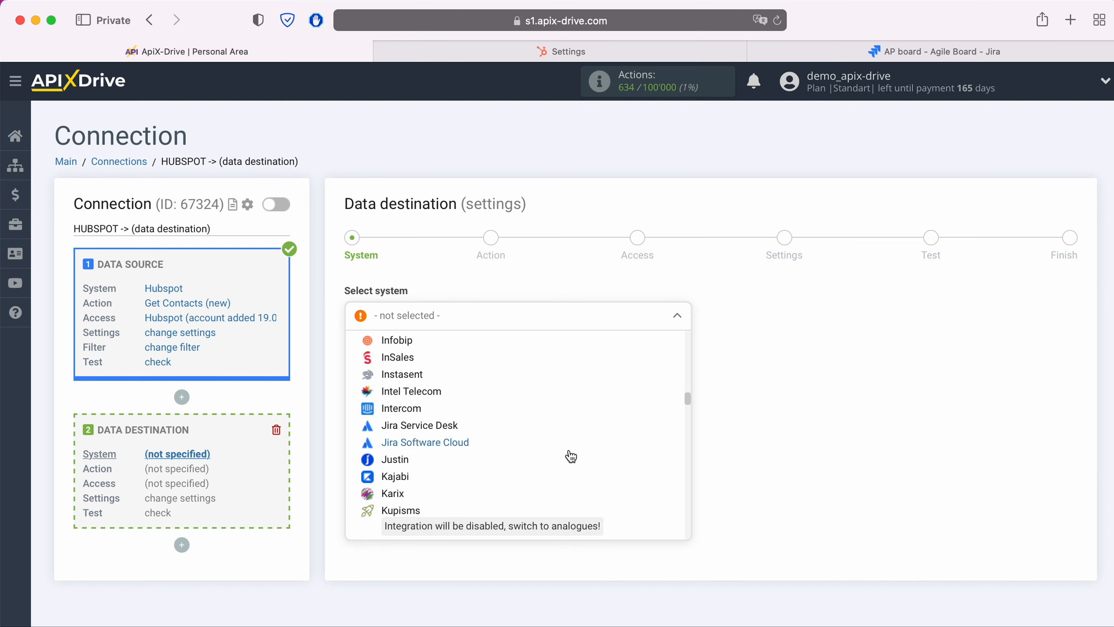
{"action": "left_click", "coordinate": [452, 442]}
{"action": "left_click", "coordinate": [436, 354]}
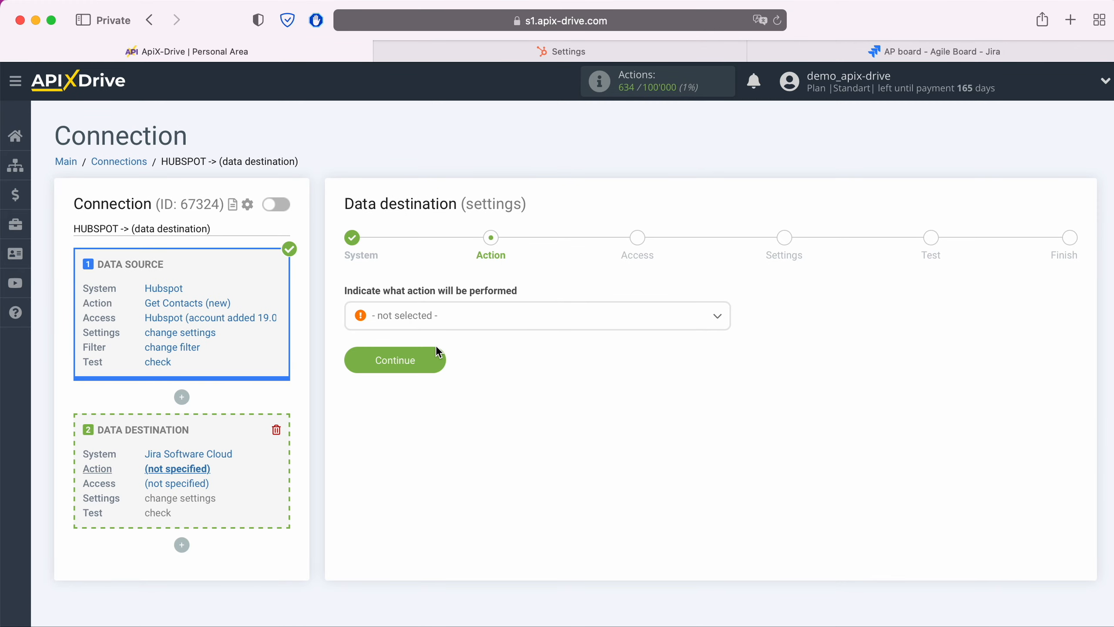
- Set the data destination's action to Create Request and continue to the access stage
{"action": "left_click", "coordinate": [455, 316]}
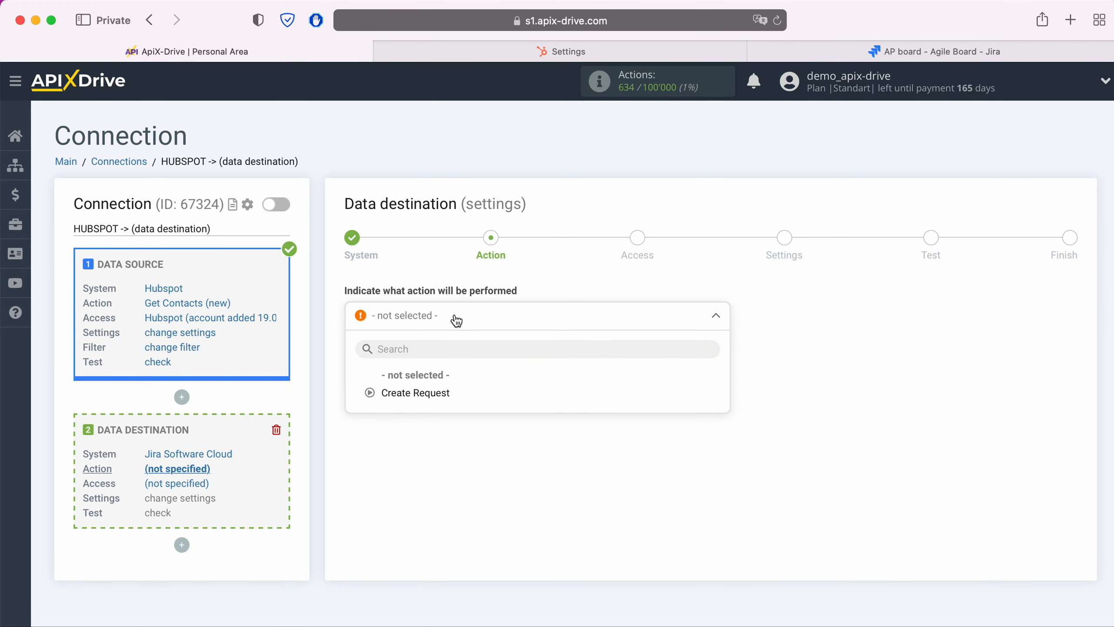
{"action": "left_click", "coordinate": [436, 392]}
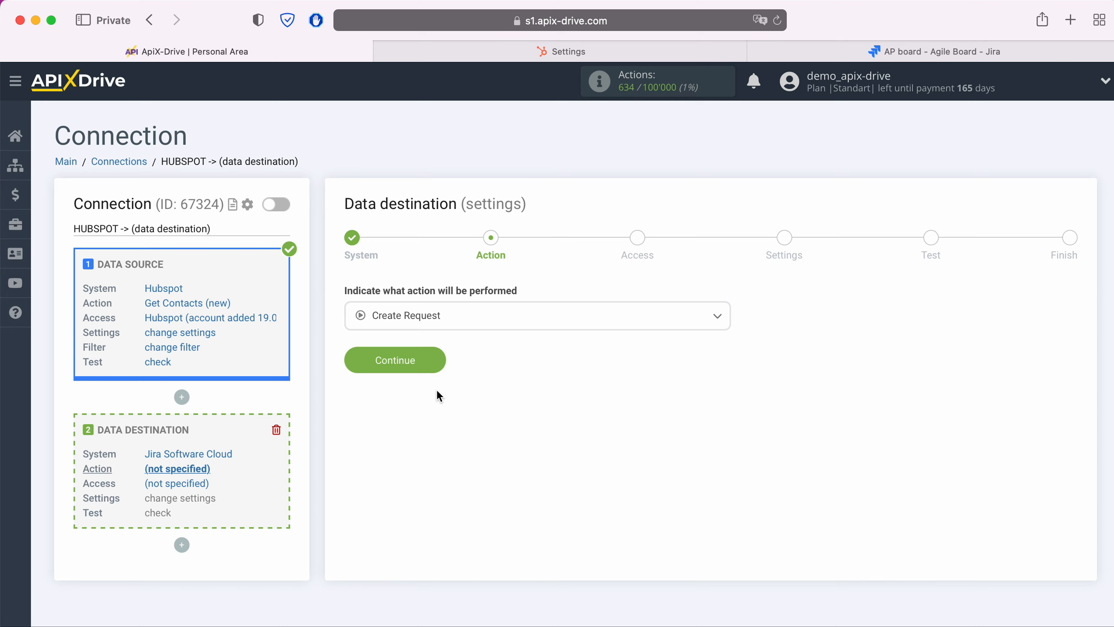
{"action": "left_click", "coordinate": [439, 364]}
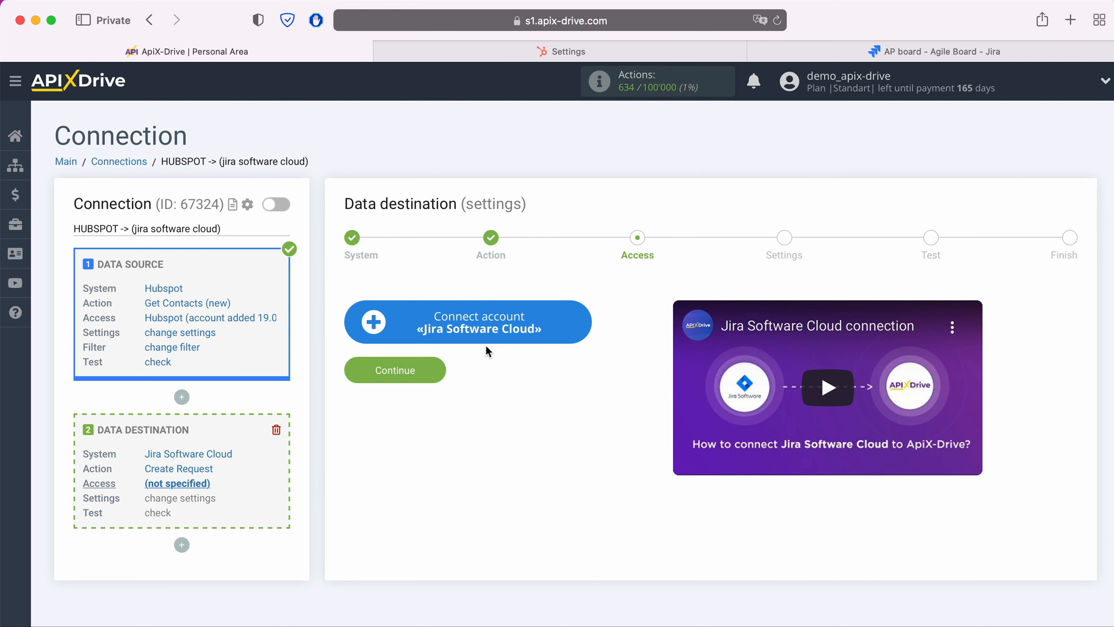
- Start connecting a Jira Software Cloud account and log in to Atlassian with the account email and password
{"action": "left_click", "coordinate": [582, 324]}
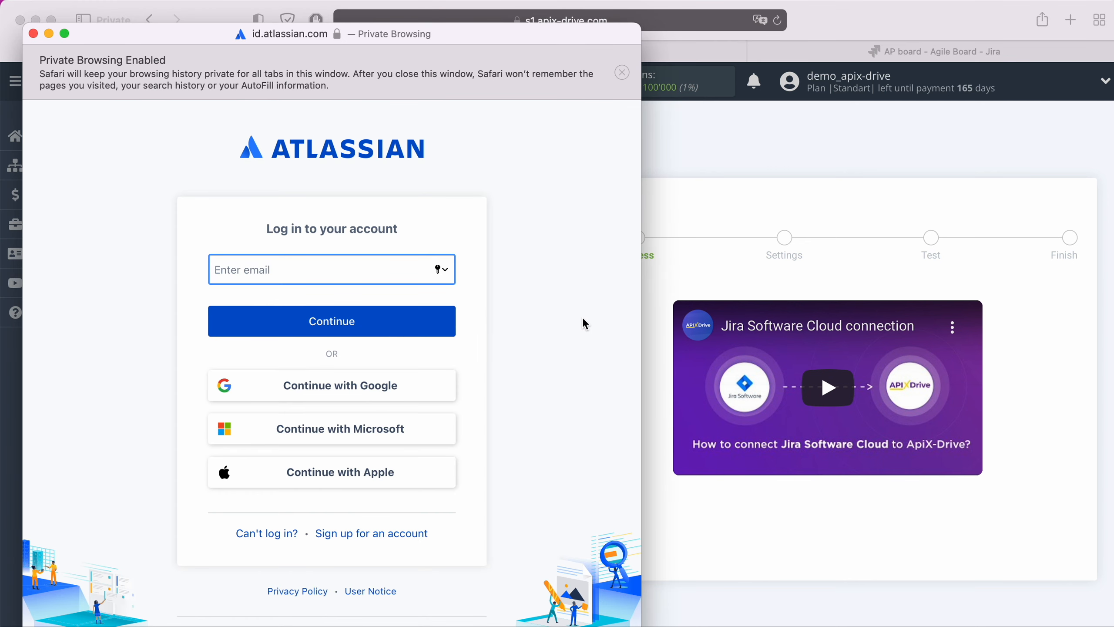
{"action": "right_click", "coordinate": [300, 275]}
{"action": "left_click", "coordinate": [333, 317]}
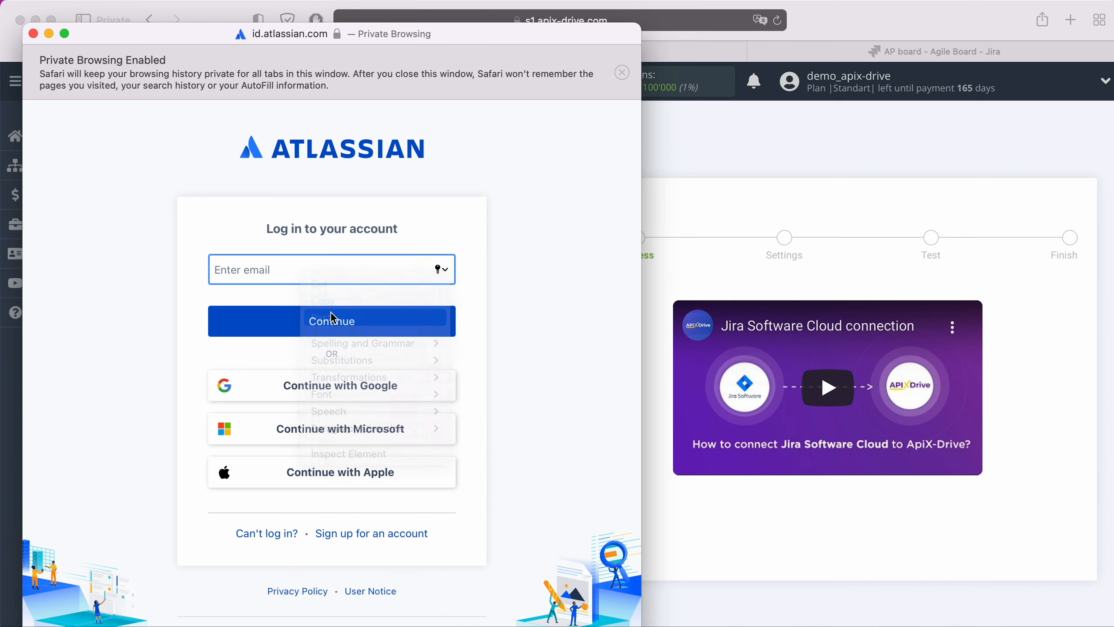
{"action": "left_click", "coordinate": [360, 324]}
{"action": "type", "text": "****"}
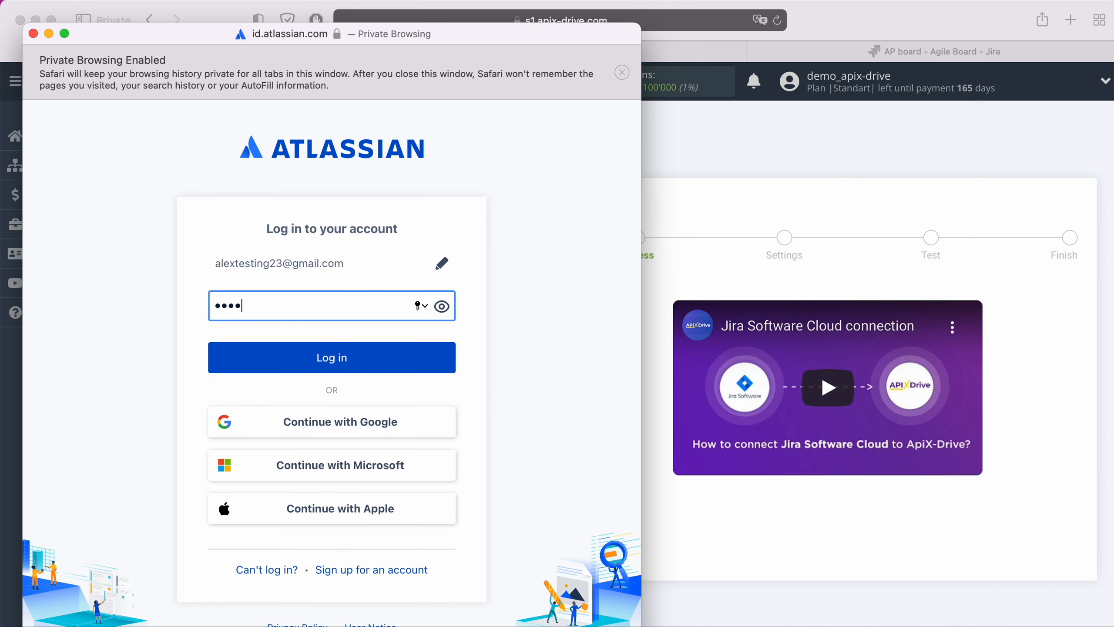
{"action": "type", "text": "****"}
{"action": "left_click", "coordinate": [365, 356]}
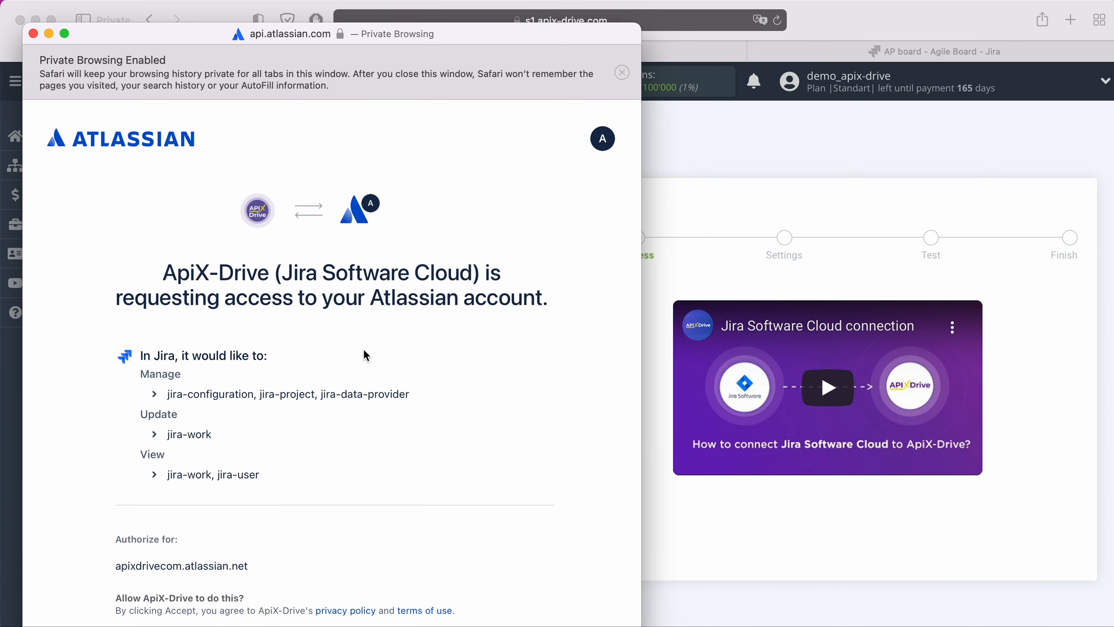
- Accept ApiX-Drive's access request for the Atlassian account and continue with the apixdrivecom login selected
{"action": "scroll", "coordinate": [363, 349], "scroll_direction": "down", "scroll_amount": 5}
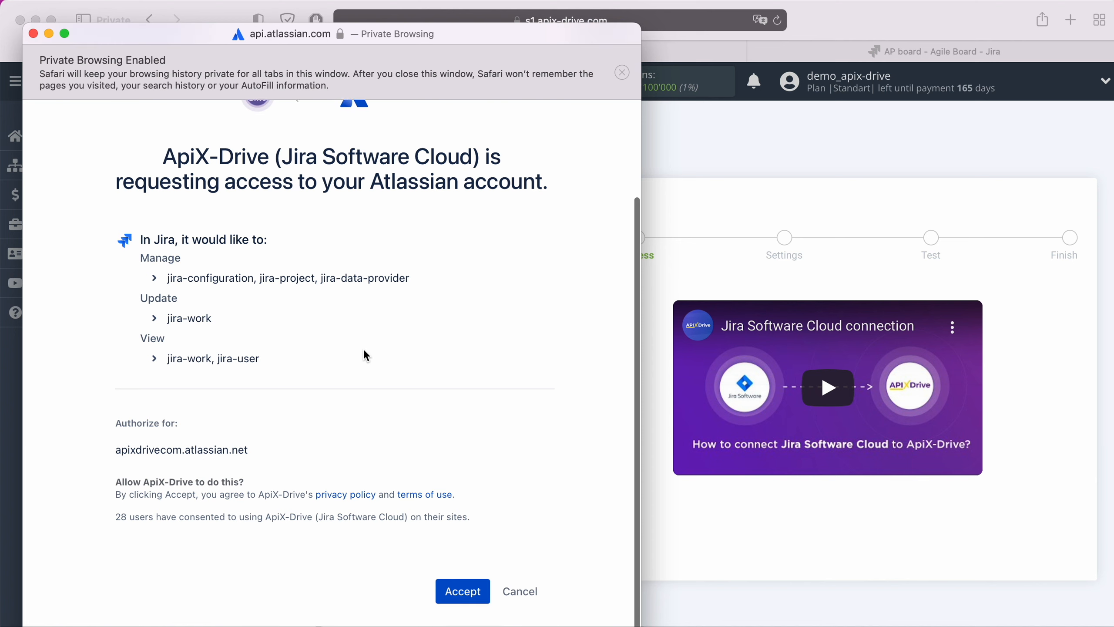
{"action": "left_click", "coordinate": [457, 594]}
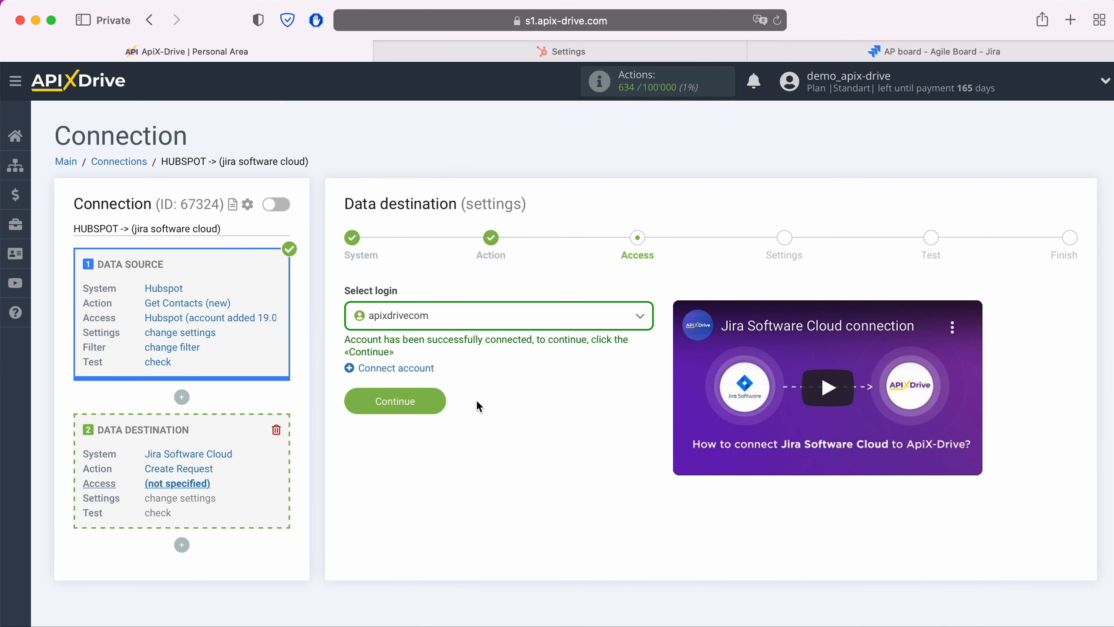
{"action": "left_click", "coordinate": [487, 318]}
{"action": "left_click", "coordinate": [417, 413]}
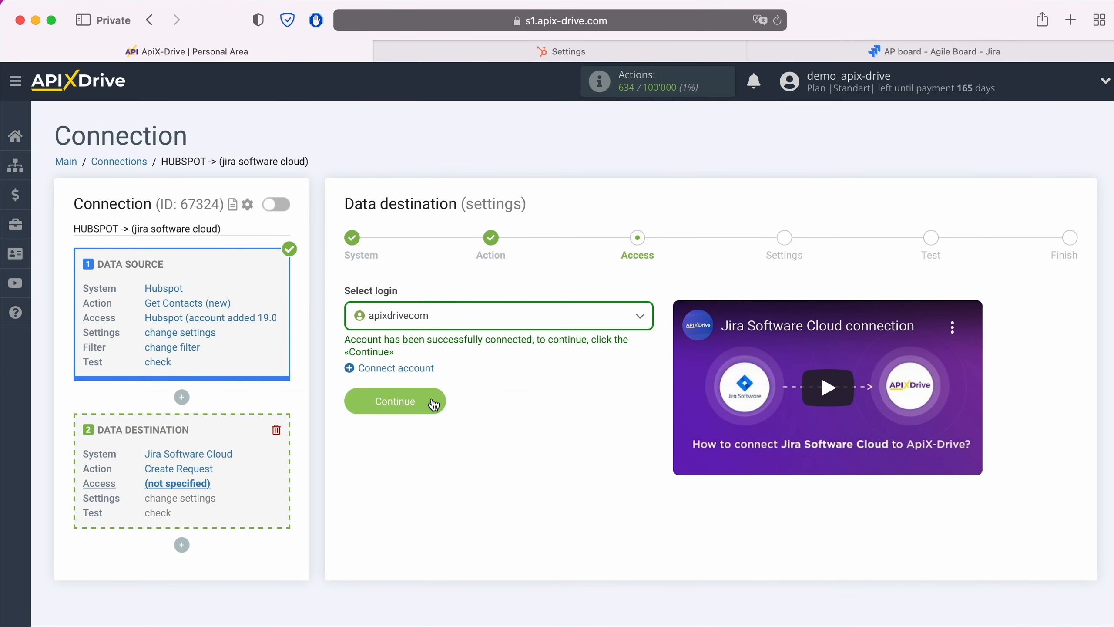
{"action": "left_click", "coordinate": [433, 403]}
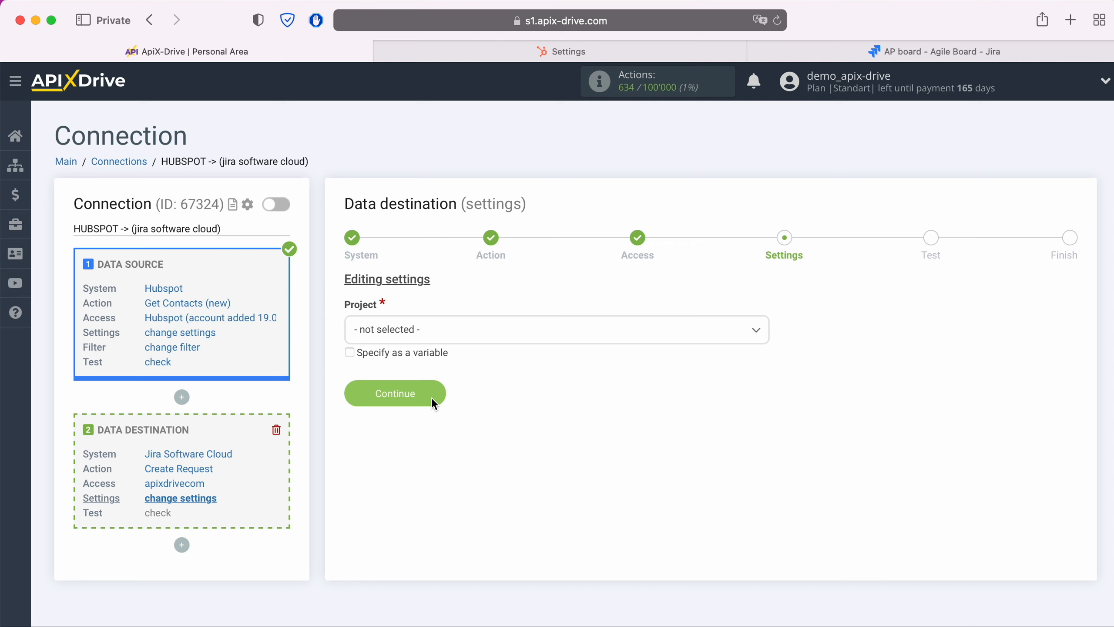
- Set the data destination's project to ApiXDrive and the request type to Task
{"action": "left_click", "coordinate": [447, 333]}
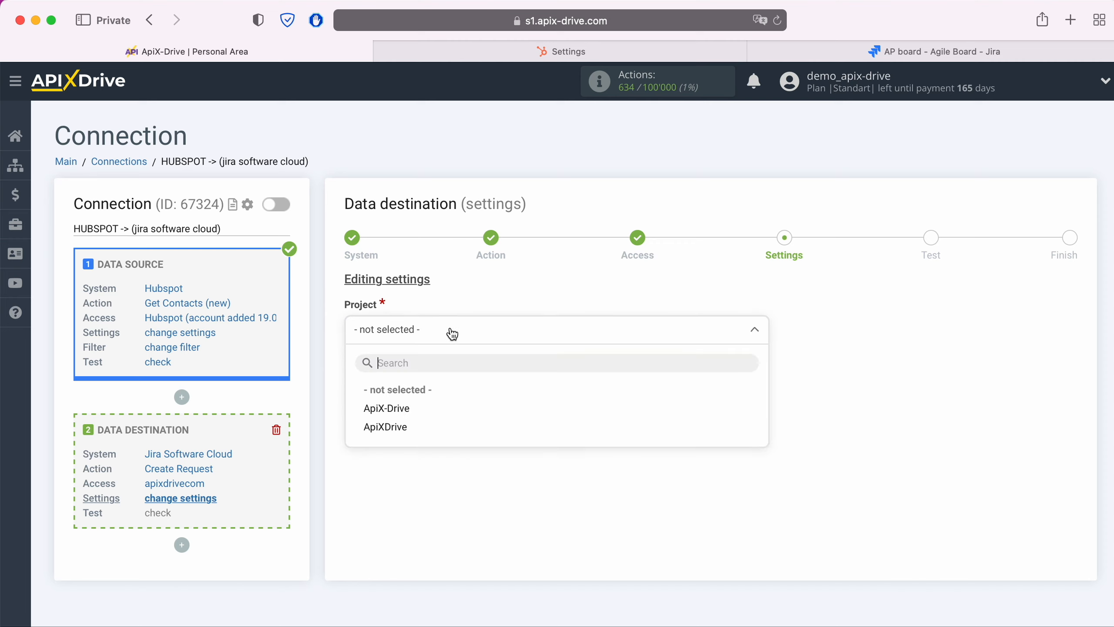
{"action": "left_click", "coordinate": [385, 427]}
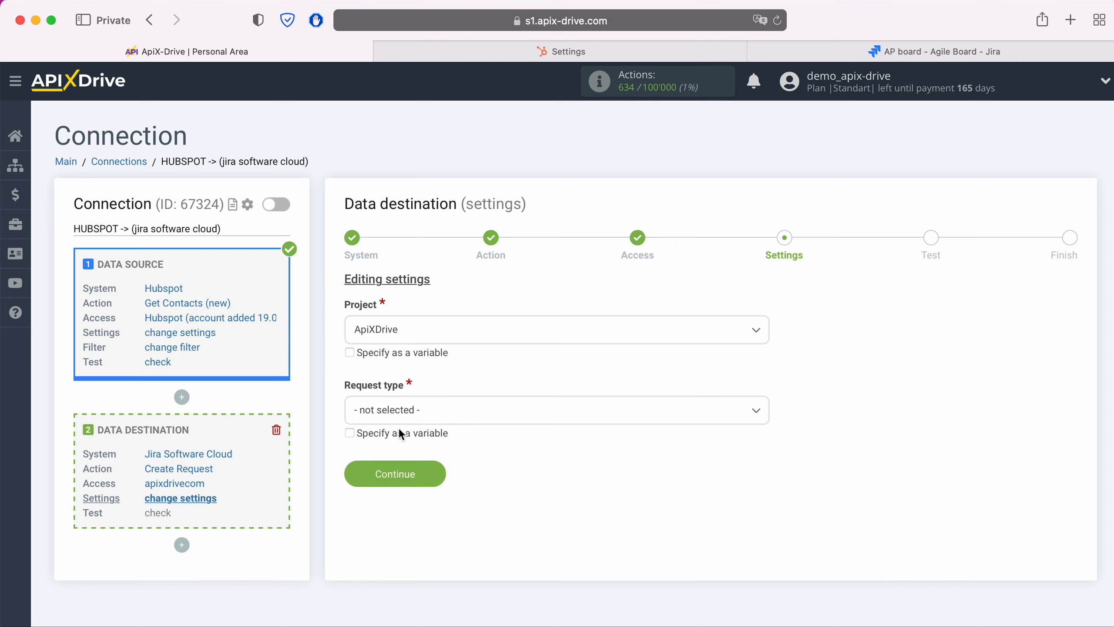
{"action": "left_click", "coordinate": [413, 411]}
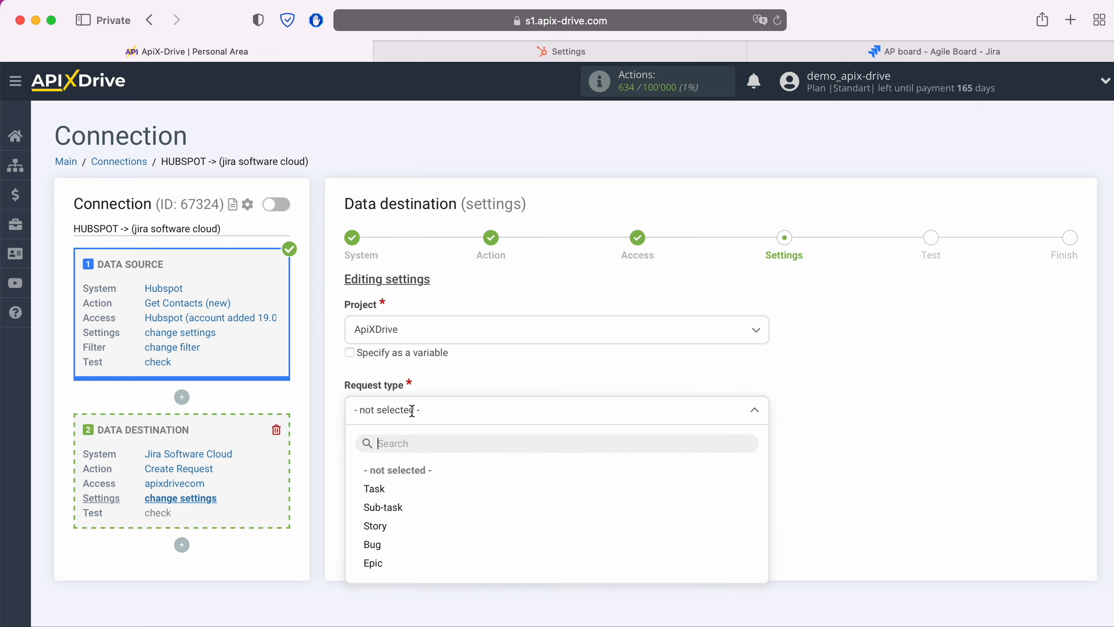
{"action": "left_click", "coordinate": [374, 489]}
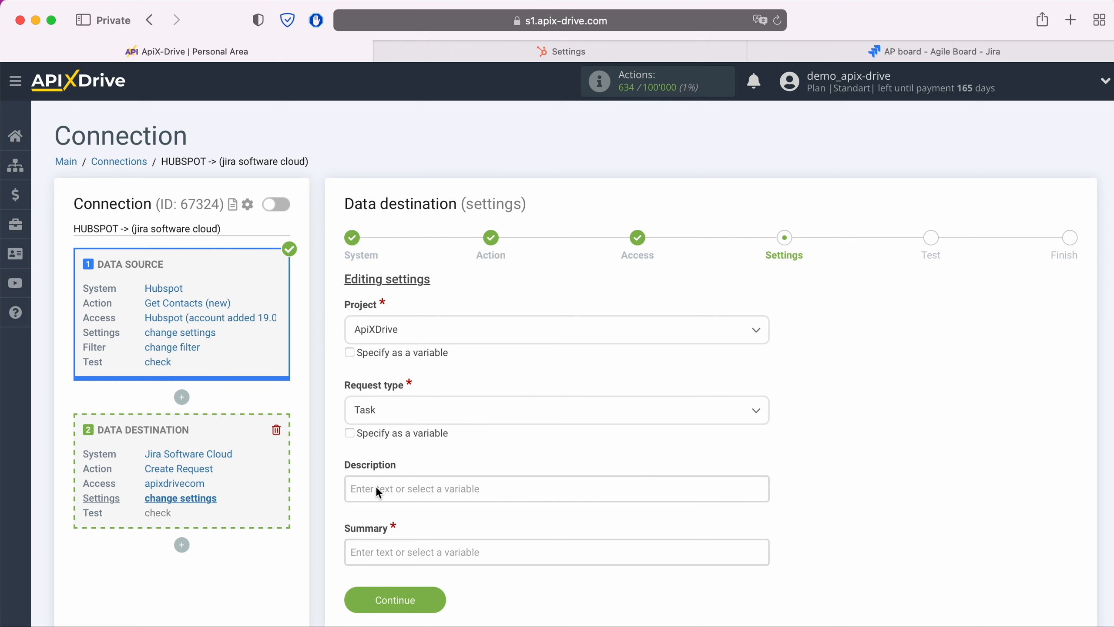
- Fill the request Description with the label "Name" followed by the Hubspot First Name and Last Name variables
{"action": "left_click", "coordinate": [376, 487]}
{"action": "scroll", "coordinate": [621, 430], "scroll_direction": "down", "scroll_amount": 10}
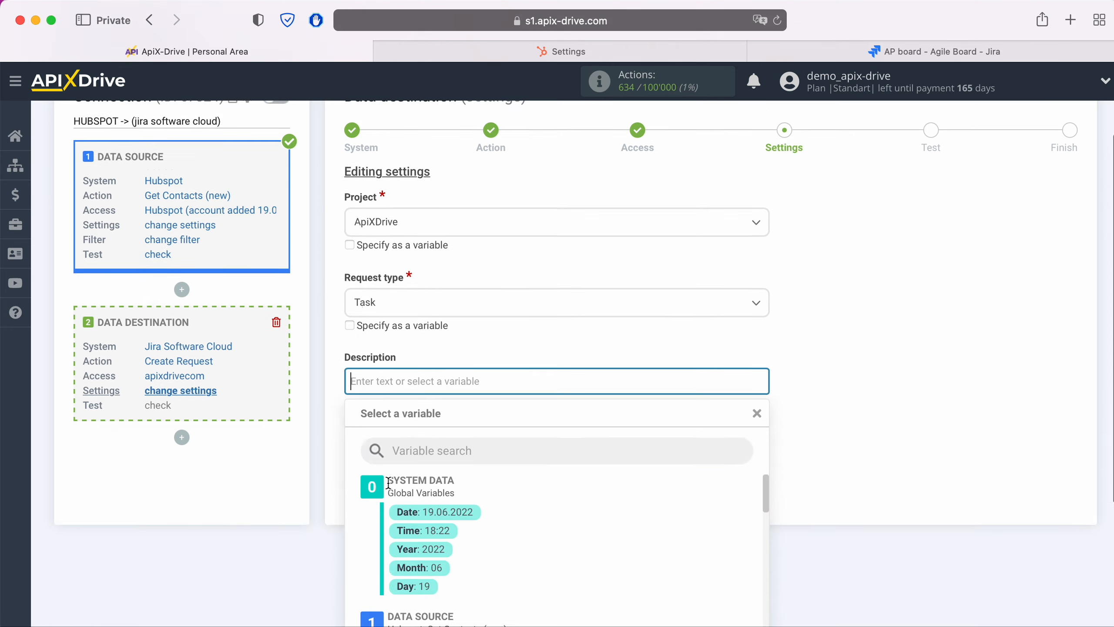
{"action": "scroll", "coordinate": [622, 434], "scroll_direction": "down", "scroll_amount": 6}
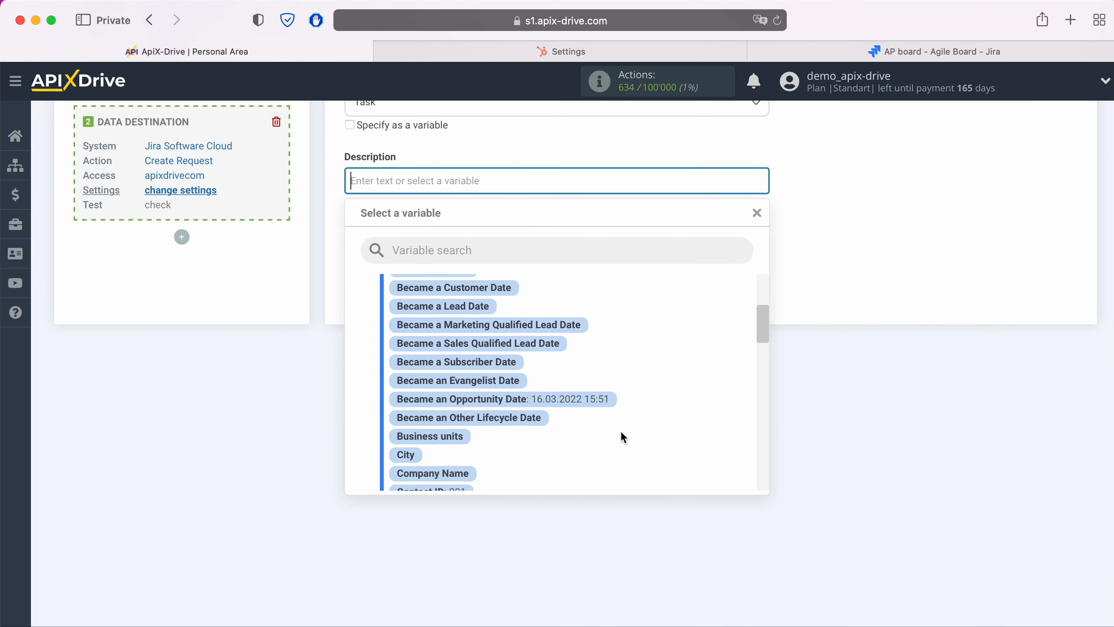
{"action": "scroll", "coordinate": [622, 434], "scroll_direction": "down", "scroll_amount": 5}
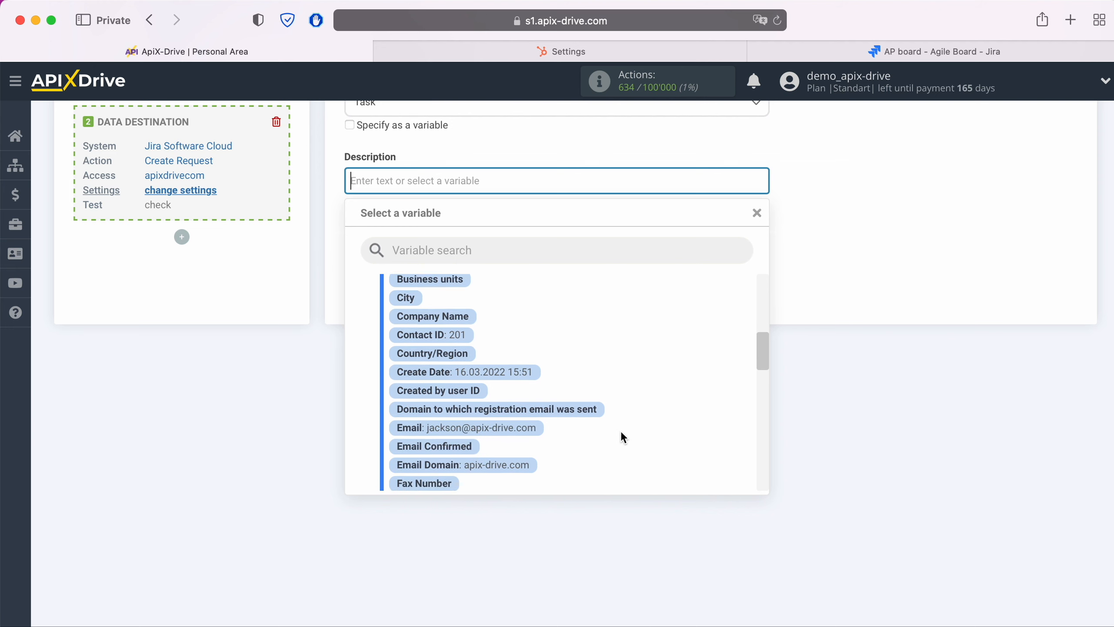
{"action": "left_click", "coordinate": [458, 408]}
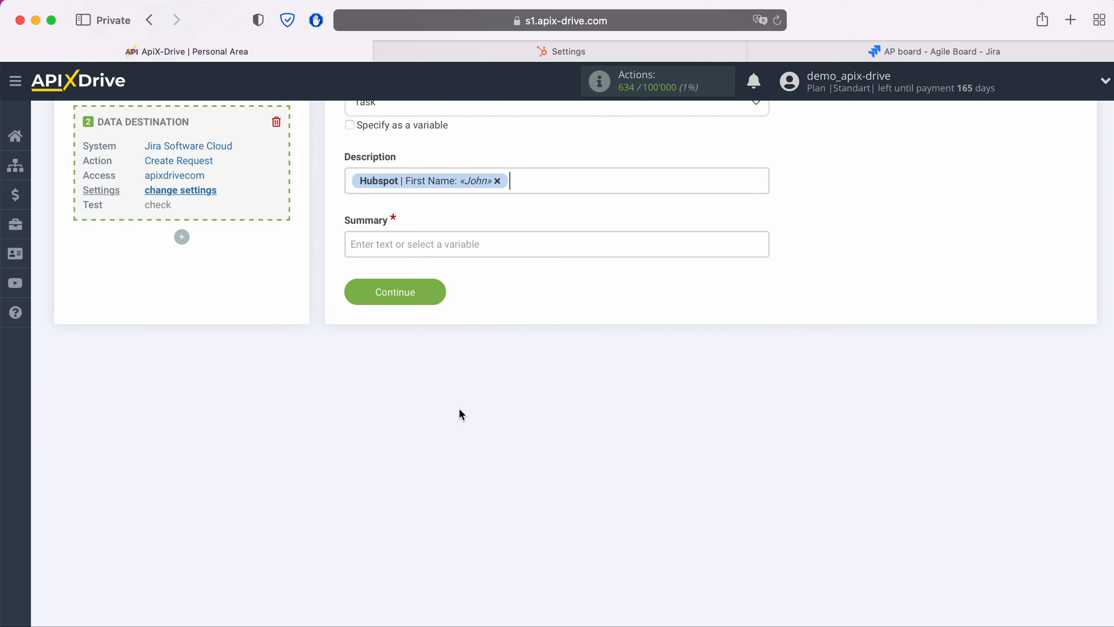
{"action": "left_click", "coordinate": [559, 185]}
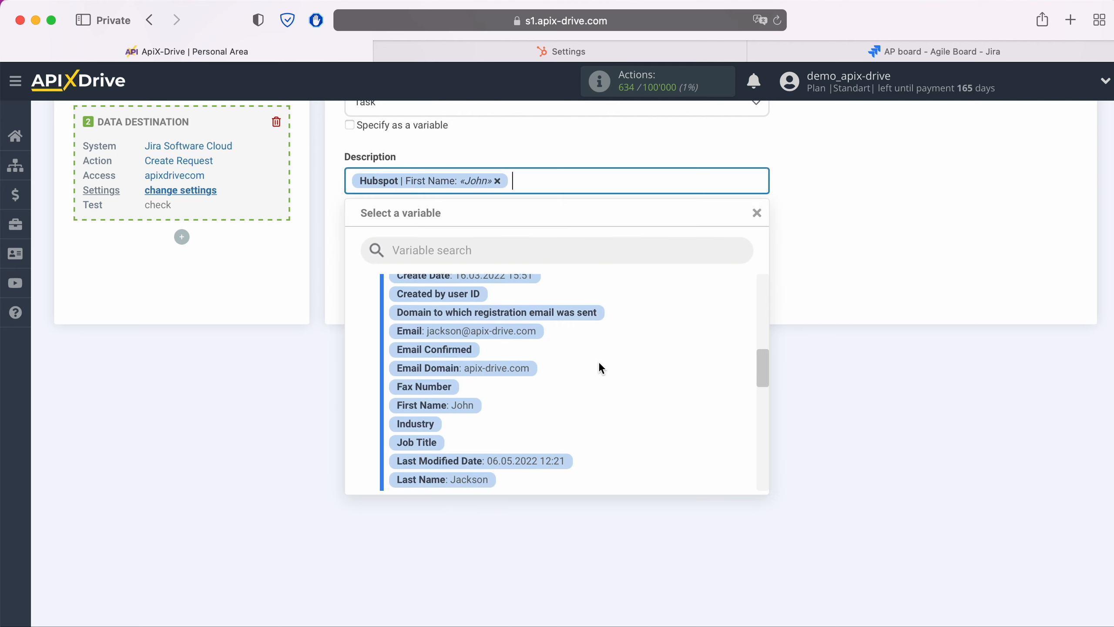
{"action": "scroll", "coordinate": [599, 362], "scroll_direction": "down", "scroll_amount": 2}
{"action": "left_click", "coordinate": [486, 421]}
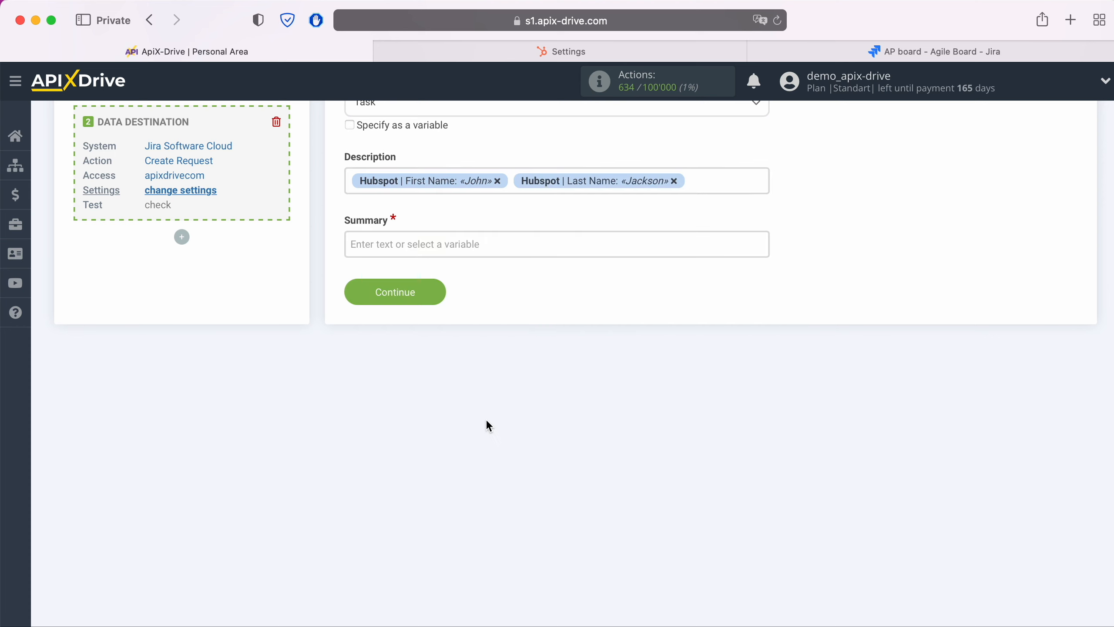
{"action": "left_click", "coordinate": [353, 180]}
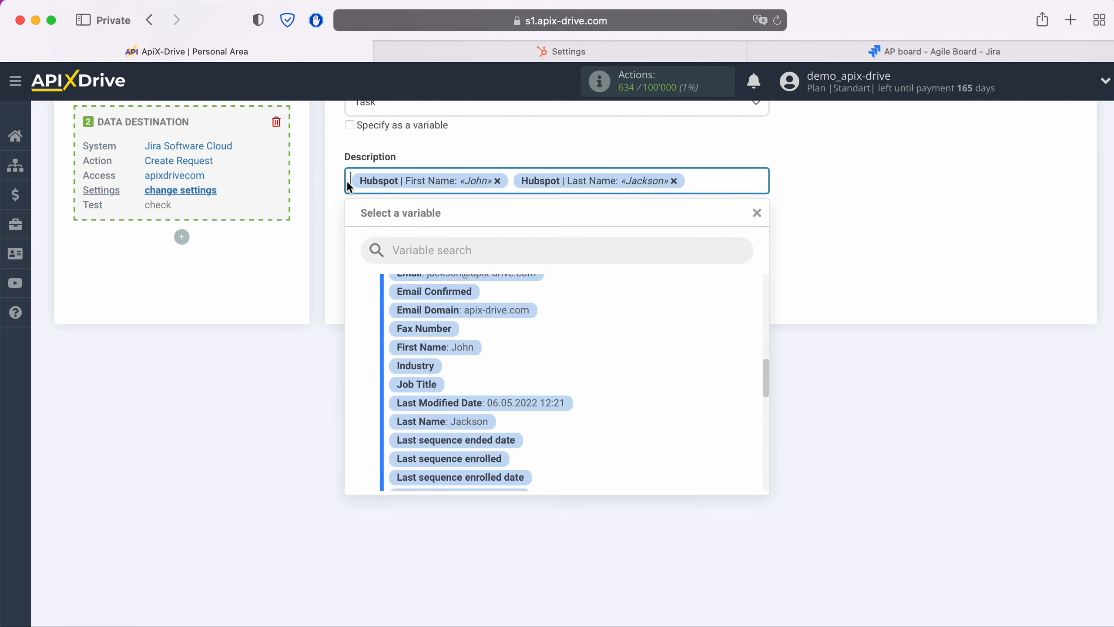
{"action": "type", "text": "Name"}
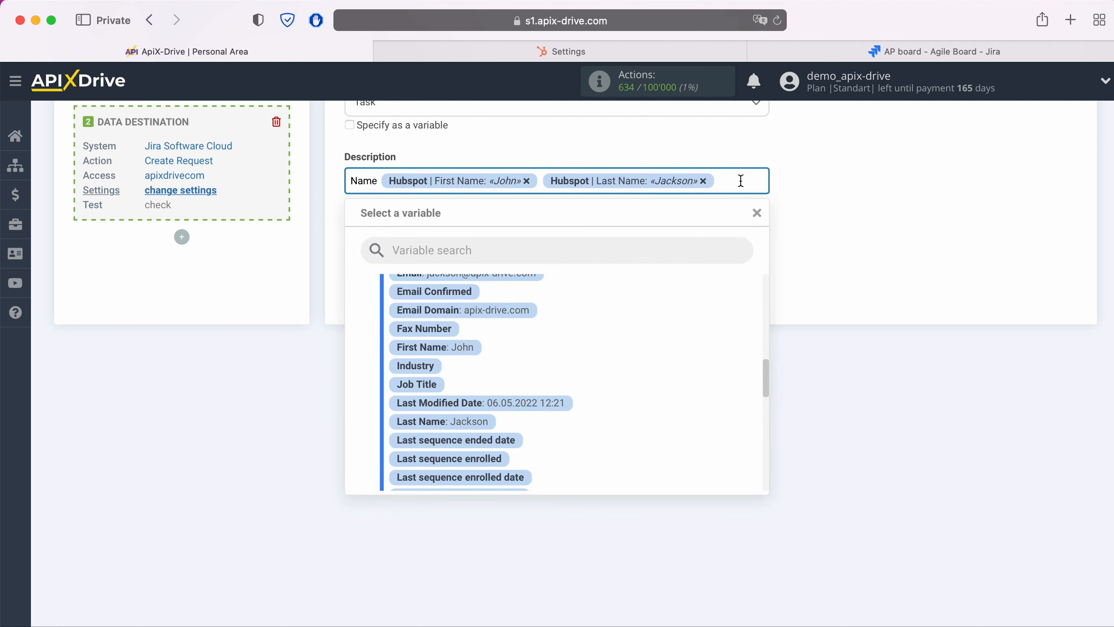
- Add a second Description line with the label "Phone" and the Hubspot Mobile Phone Number variable
{"action": "key", "text": "Return"}
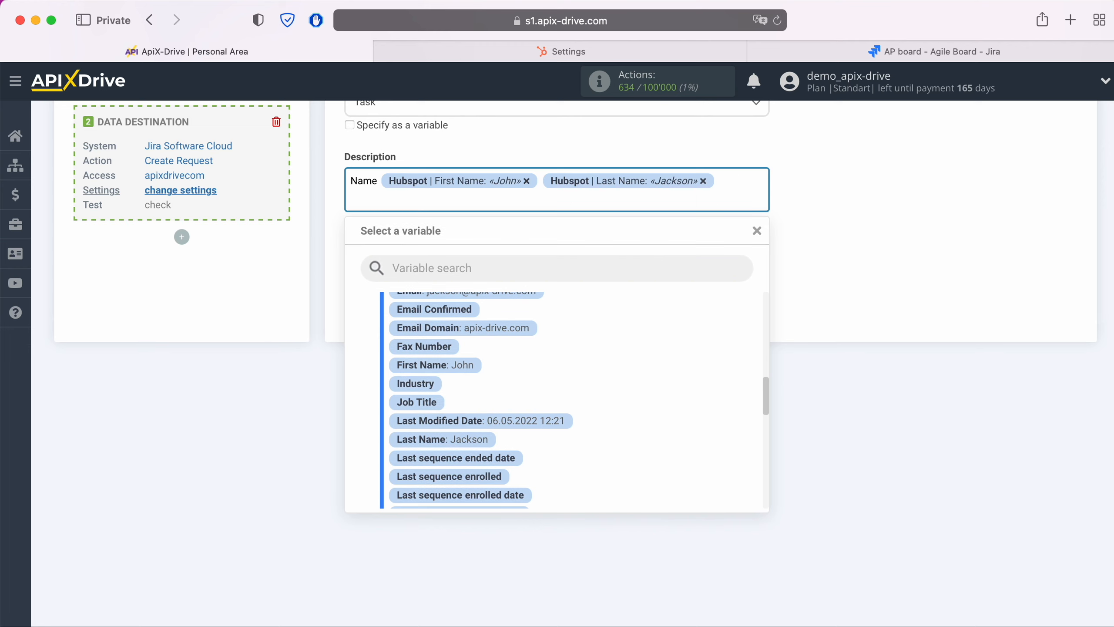
{"action": "type", "text": "Phone"}
{"action": "scroll", "coordinate": [637, 382], "scroll_direction": "down", "scroll_amount": 5}
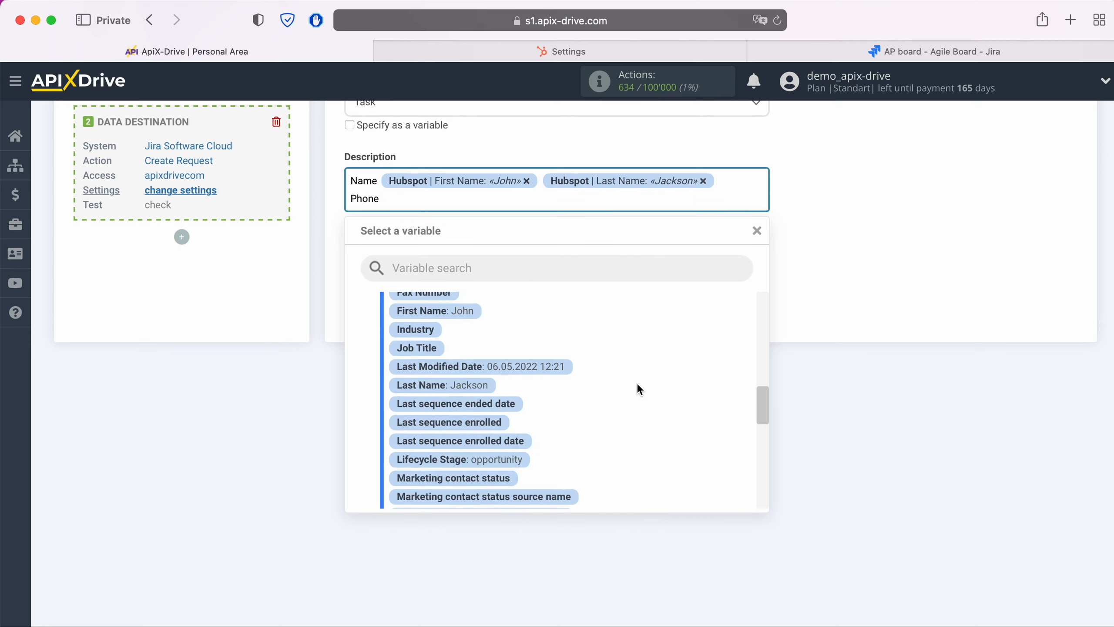
{"action": "left_click", "coordinate": [573, 457]}
- Add a third Description line with the label "Email" and the Hubspot Email variable
{"action": "key", "text": "Return"}
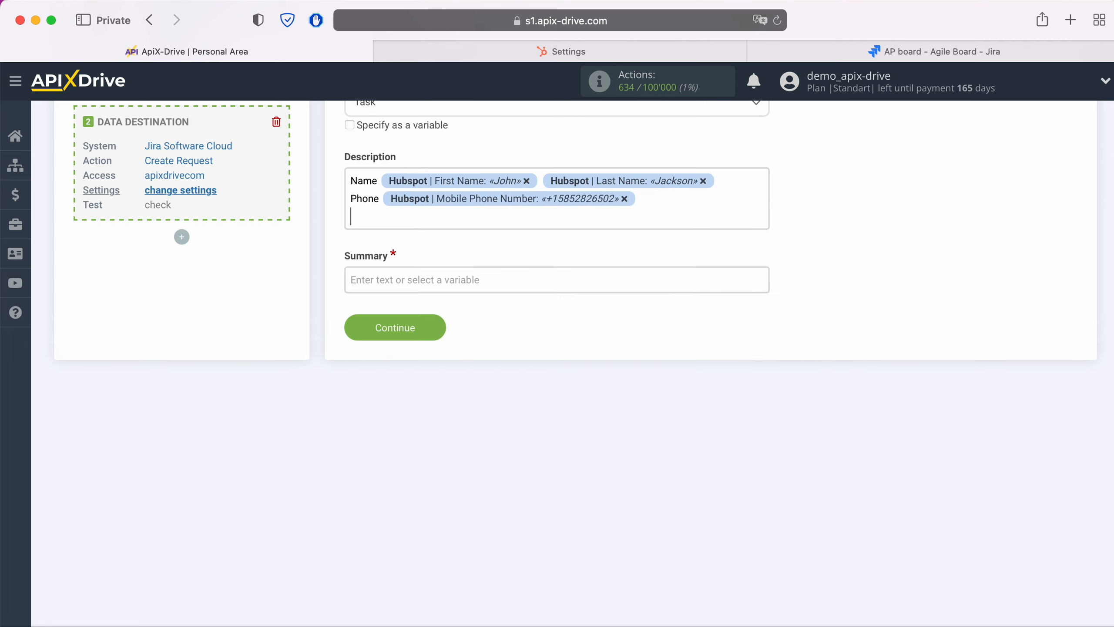
{"action": "type", "text": "Email"}
{"action": "left_click", "coordinate": [455, 212]}
{"action": "scroll", "coordinate": [632, 394], "scroll_direction": "up", "scroll_amount": 1}
{"action": "scroll", "coordinate": [632, 394], "scroll_direction": "up", "scroll_amount": 10}
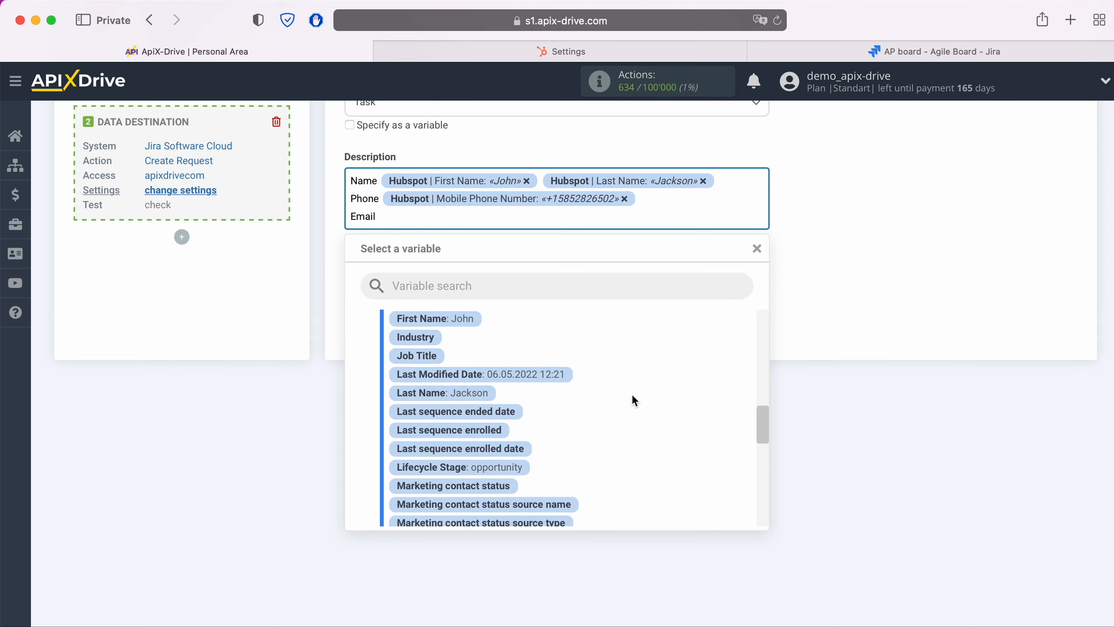
{"action": "left_click", "coordinate": [541, 387]}
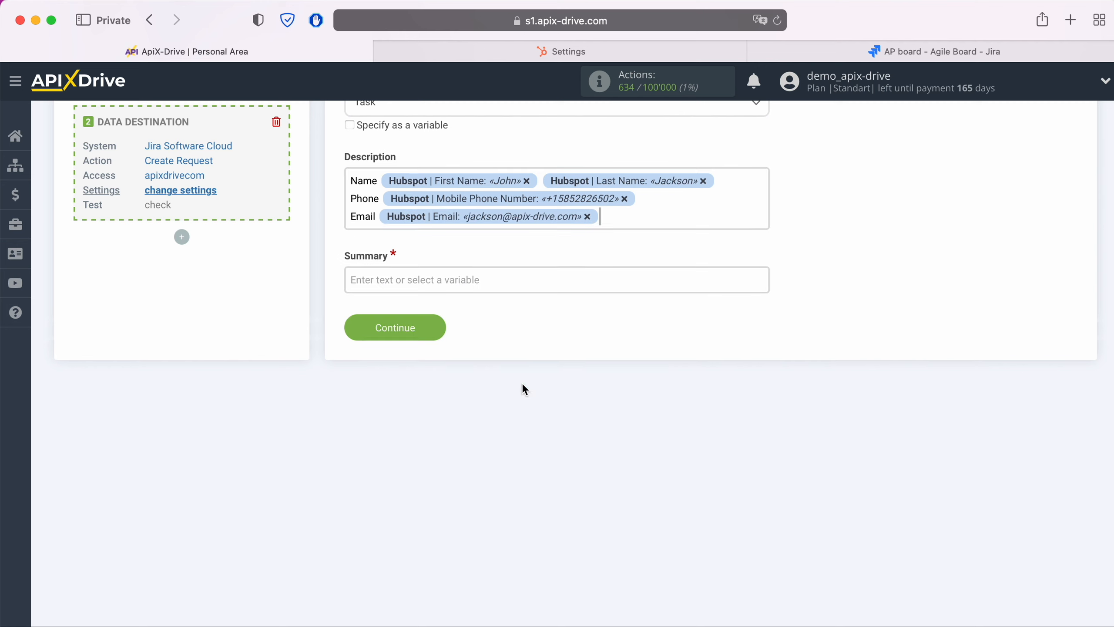
- Add a fourth Description line with the label "Web" and the Hubspot Email Domain variable
{"action": "key", "text": "Return"}
{"action": "type", "text": "Web"}
{"action": "left_click", "coordinate": [456, 241]}
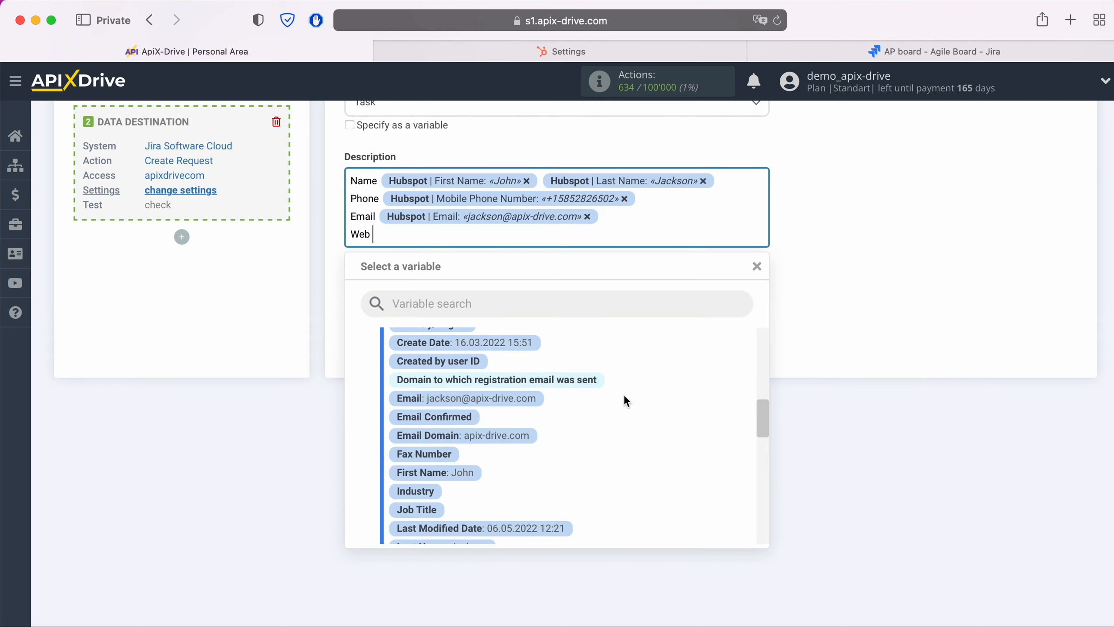
{"action": "scroll", "coordinate": [679, 423], "scroll_direction": "down", "scroll_amount": 1}
{"action": "left_click", "coordinate": [501, 423]}
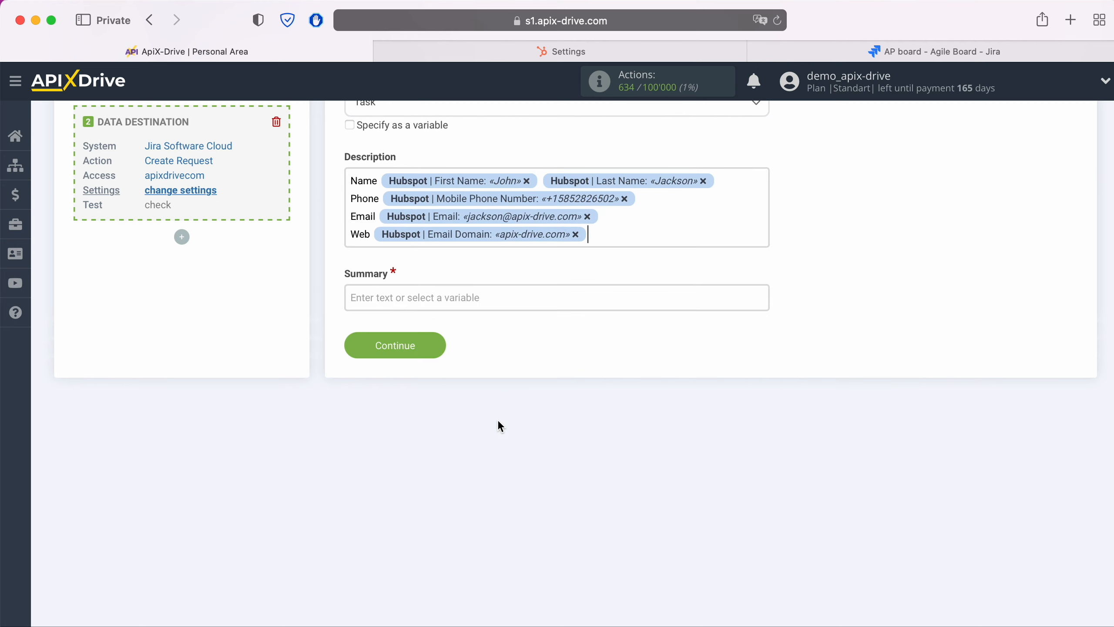
- Add a fifth Description line with the label "Date" and the Hubspot Create Date variable
{"action": "key", "text": "Return"}
{"action": "type", "text": "Date"}
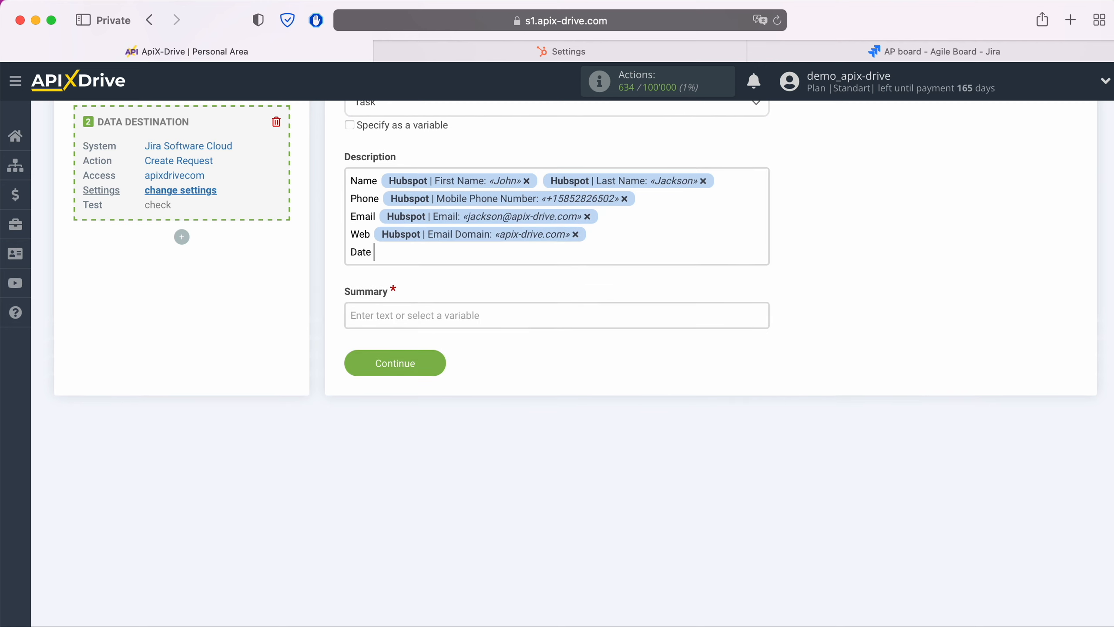
{"action": "left_click", "coordinate": [445, 251]}
{"action": "scroll", "coordinate": [630, 437], "scroll_direction": "up", "scroll_amount": 2}
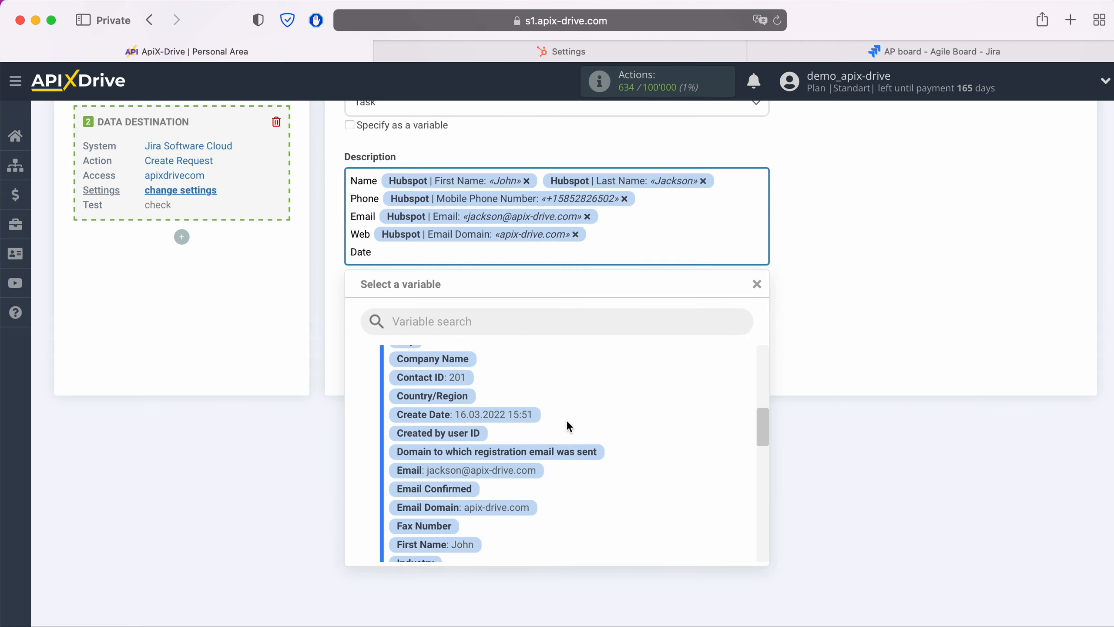
{"action": "left_click", "coordinate": [521, 412]}
- Insert the Hubspot First Name and Last Name variables into the Summary field
{"action": "left_click", "coordinate": [476, 324]}
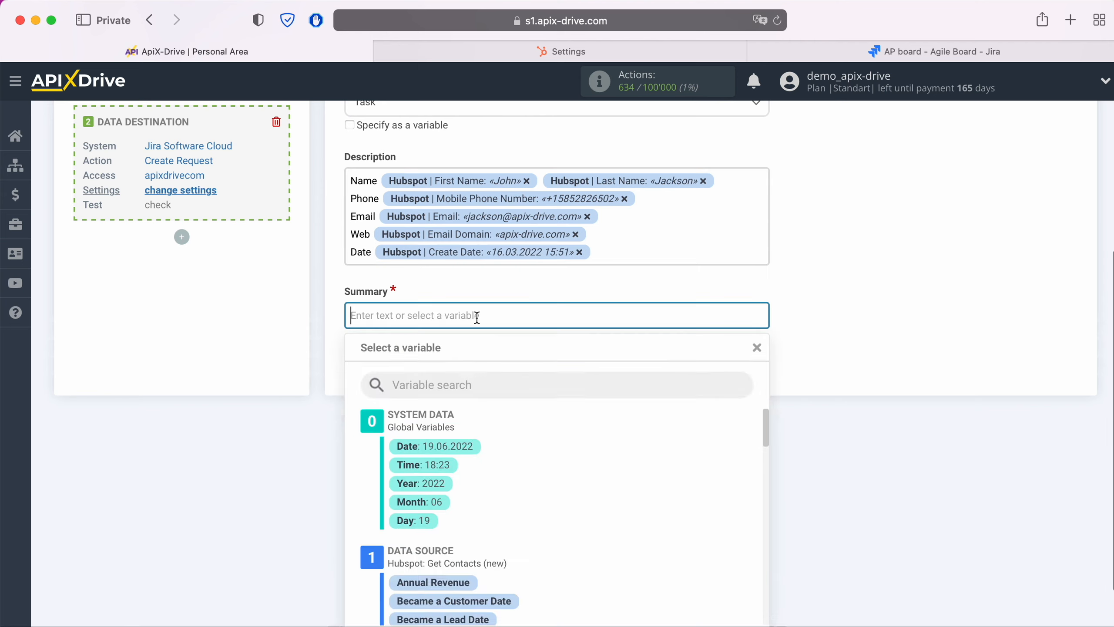
{"action": "scroll", "coordinate": [566, 396], "scroll_direction": "down", "scroll_amount": 5}
{"action": "scroll", "coordinate": [650, 474], "scroll_direction": "down", "scroll_amount": 5}
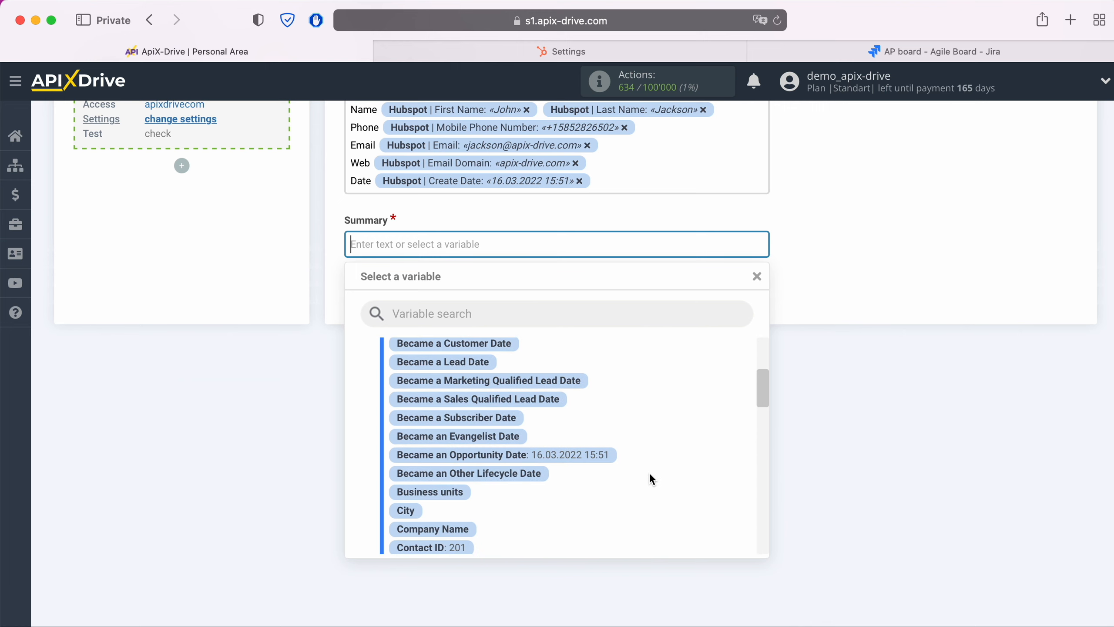
{"action": "scroll", "coordinate": [651, 478], "scroll_direction": "down", "scroll_amount": 2}
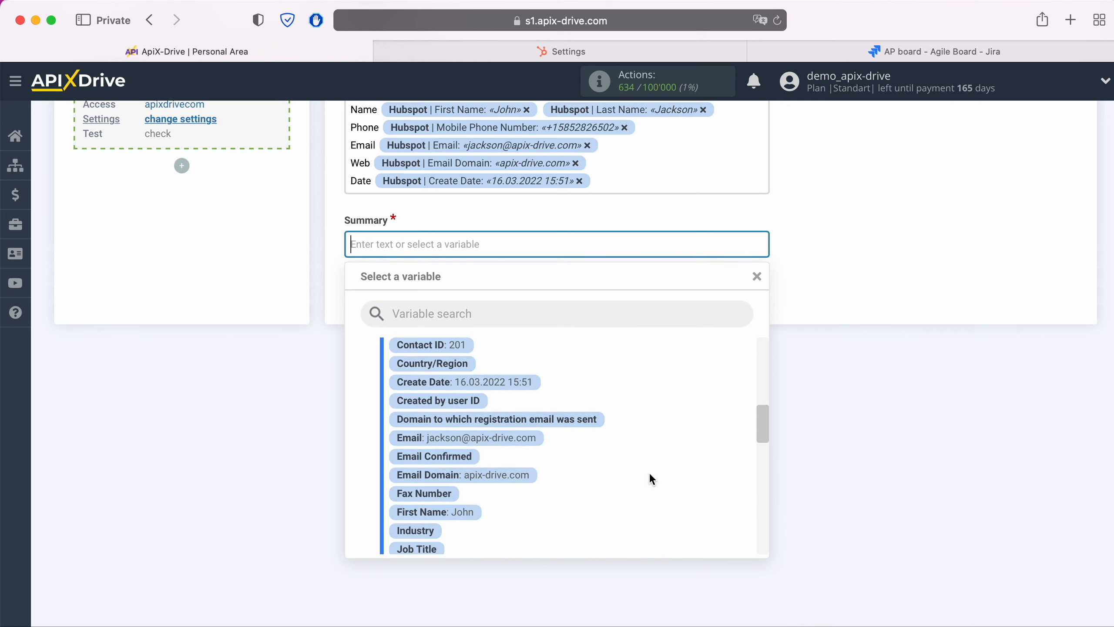
{"action": "scroll", "coordinate": [649, 472], "scroll_direction": "down", "scroll_amount": 3}
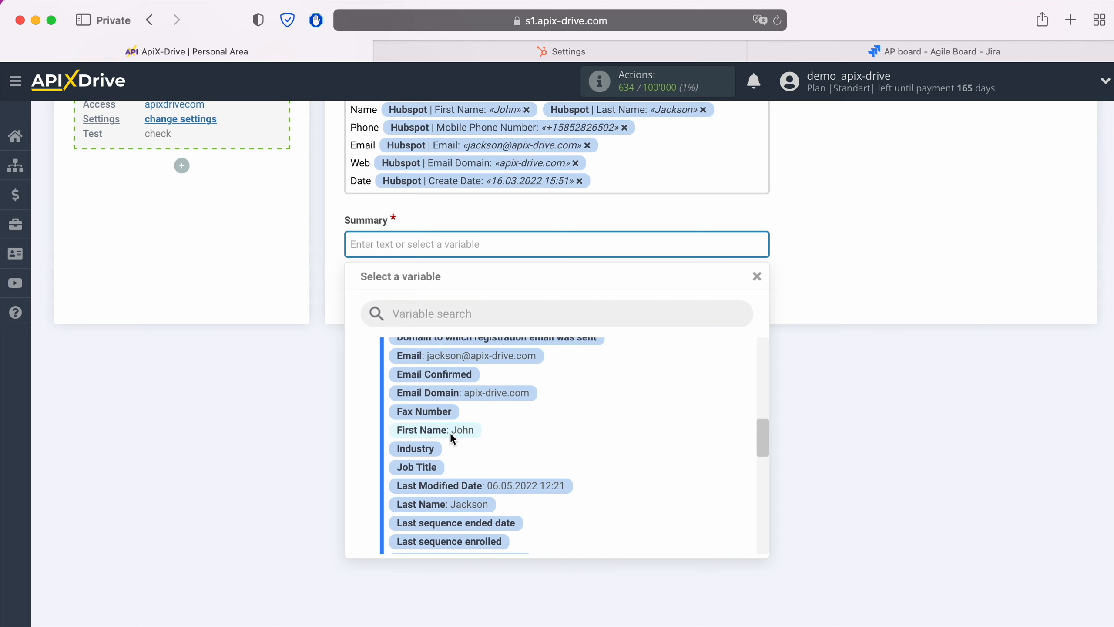
{"action": "left_click", "coordinate": [450, 432]}
{"action": "left_click", "coordinate": [547, 241]}
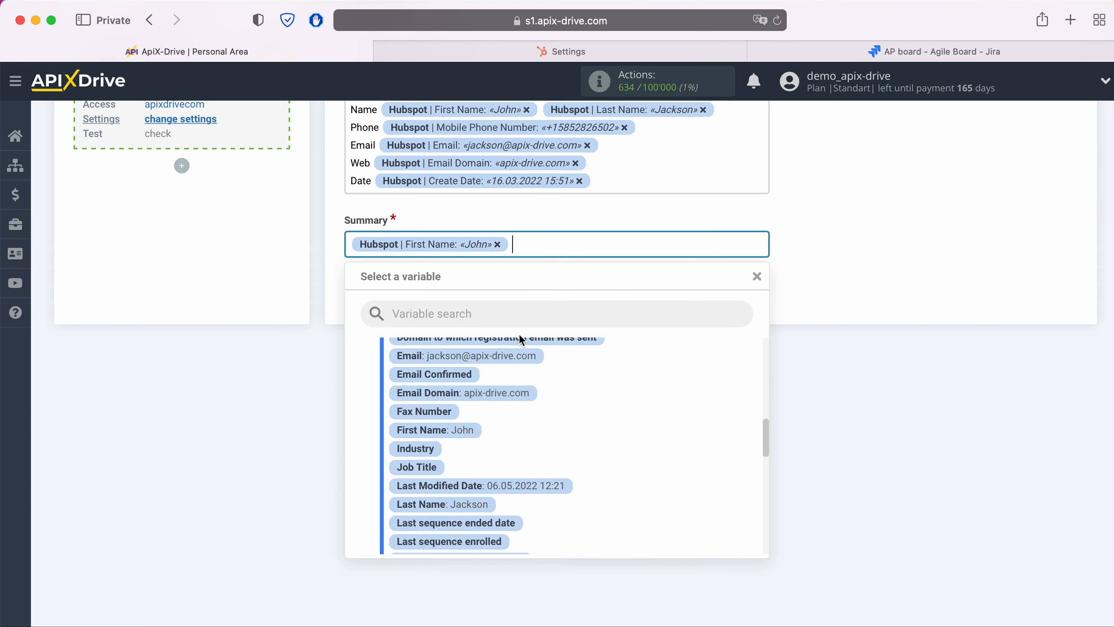
{"action": "left_click", "coordinate": [472, 504]}
- Add the text "New Contact from Hubspot" before the name variables in the Summary and continue to the destination test
{"action": "left_click", "coordinate": [351, 246]}
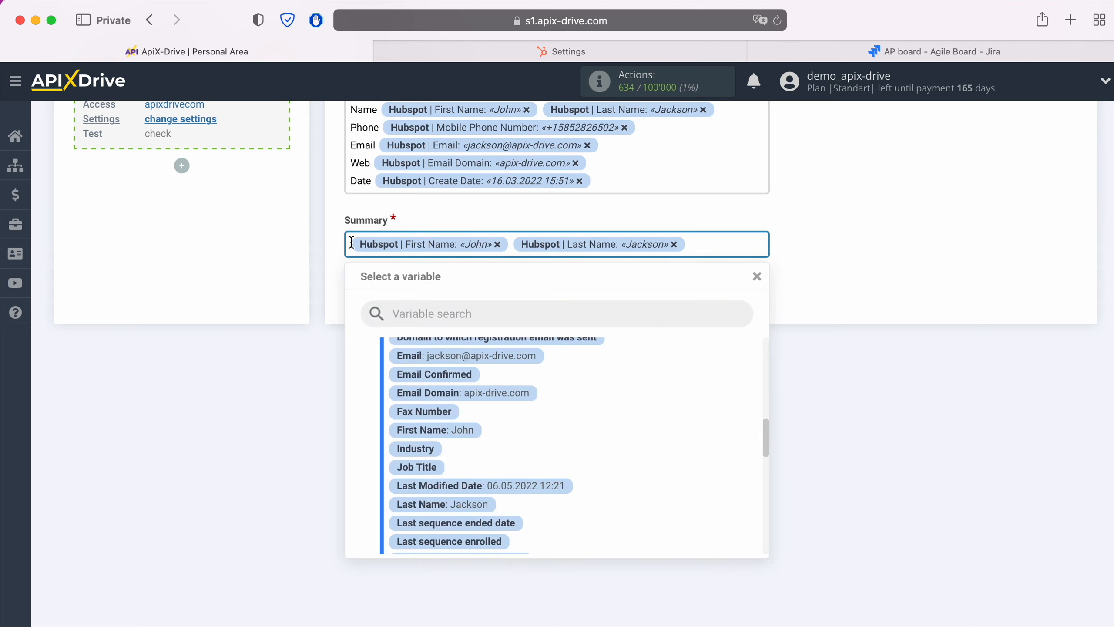
{"action": "type", "text": "New Contact"}
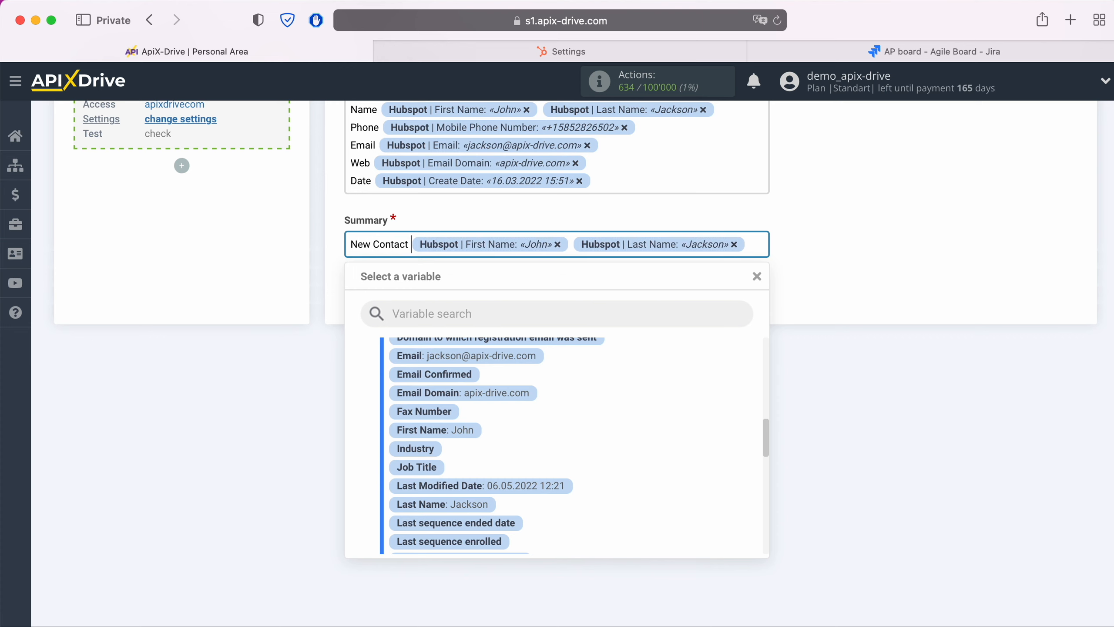
{"action": "type", "text": " from Hubspot"}
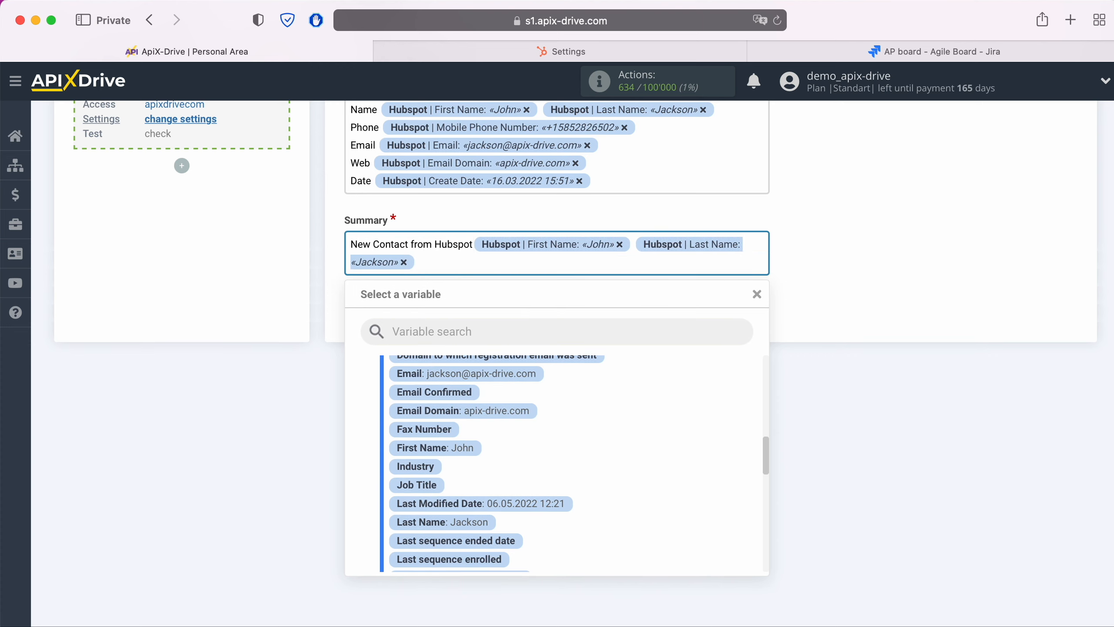
{"action": "left_click", "coordinate": [852, 271]}
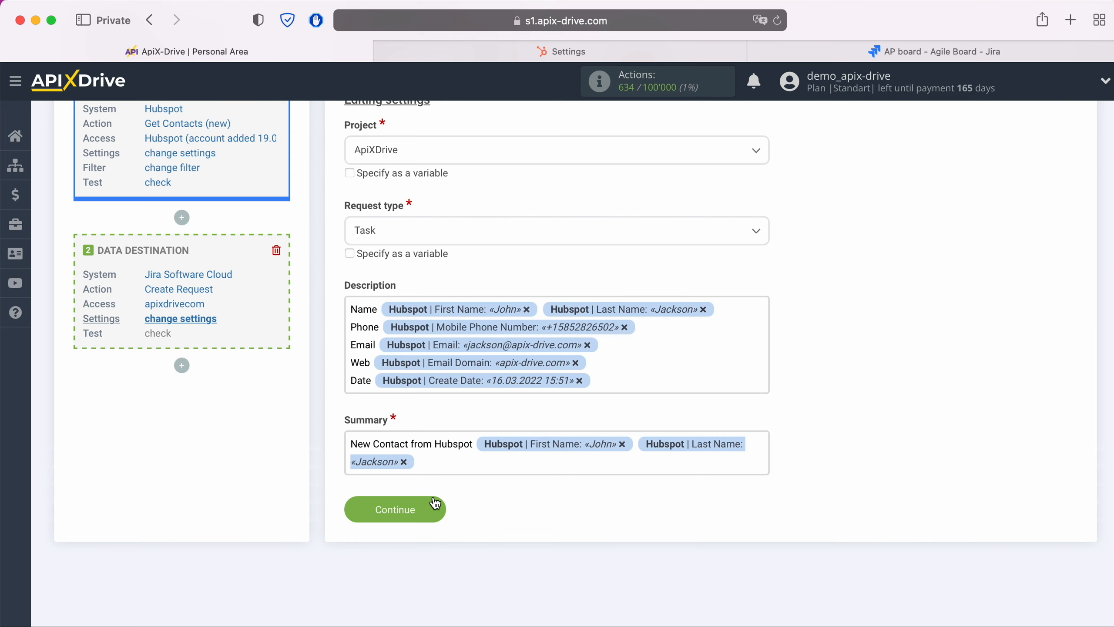
{"action": "left_click", "coordinate": [429, 509]}
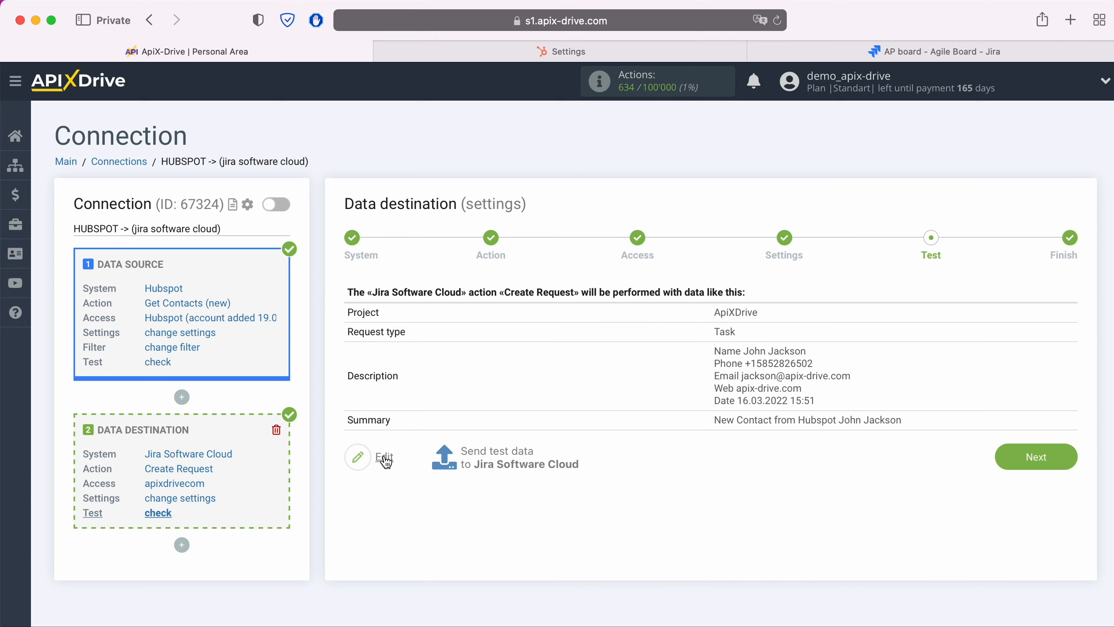
- Send test data to Jira Software Cloud and open the resulting task on the refreshed Jira Kanban board
{"action": "left_click", "coordinate": [495, 457]}
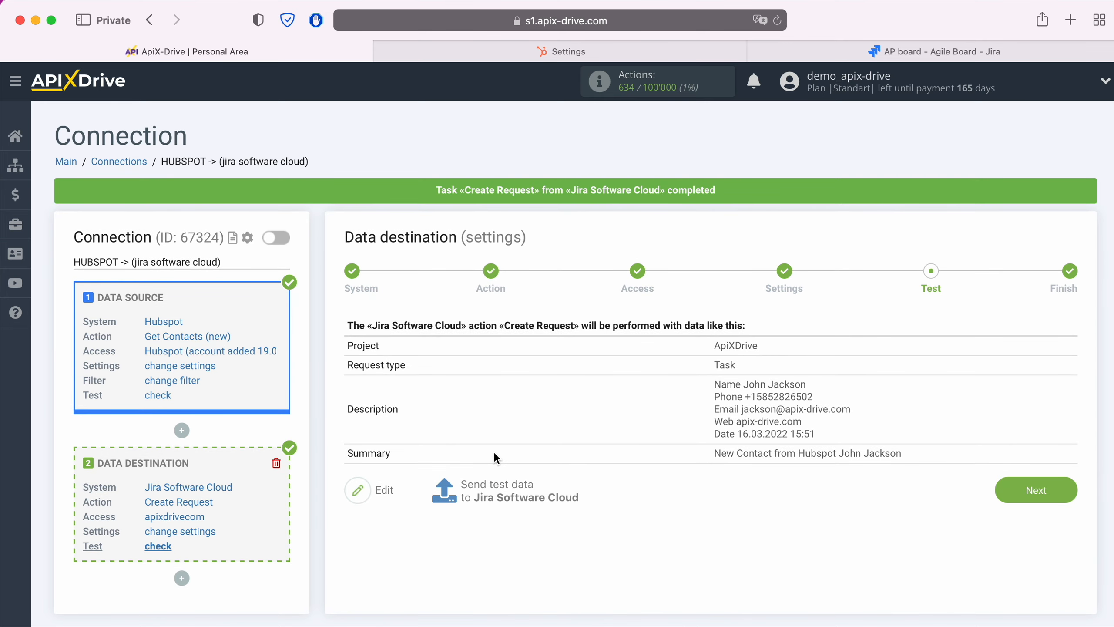
{"action": "left_click", "coordinate": [869, 48]}
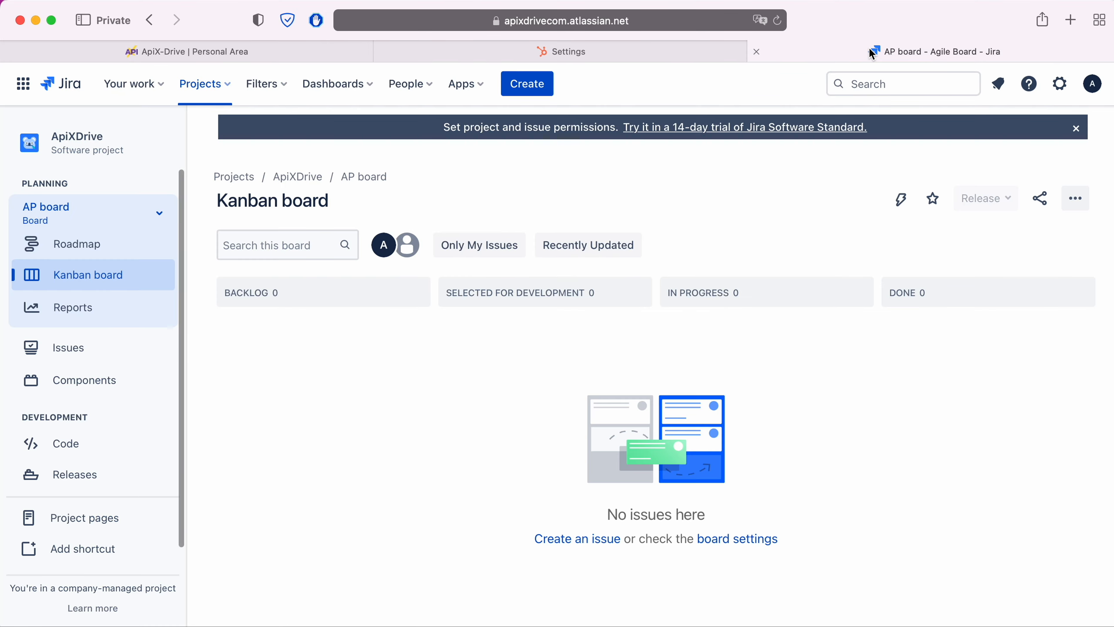
{"action": "left_click", "coordinate": [777, 20]}
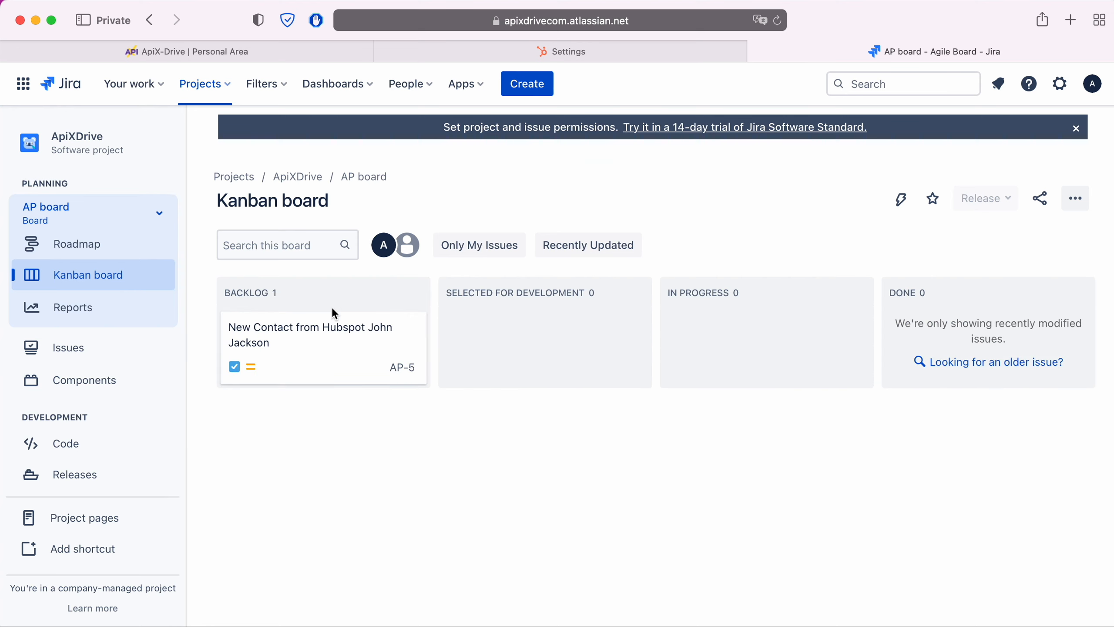
{"action": "left_click", "coordinate": [324, 341]}
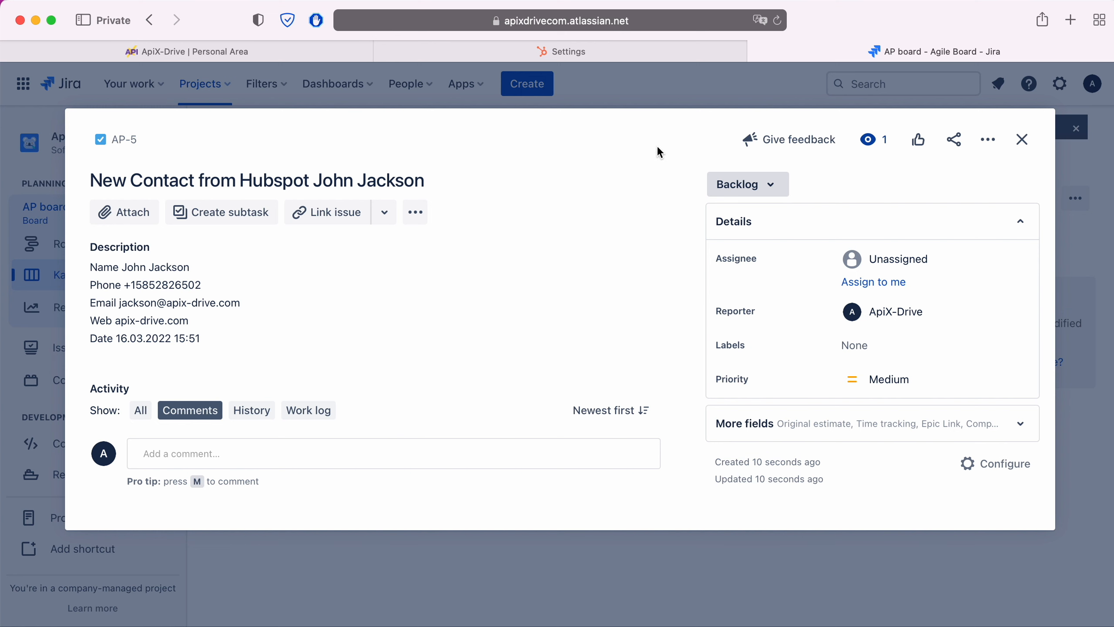
- Return to ApiX-Drive, complete the data destination setup and enable automatic updates for the connection
{"action": "left_click", "coordinate": [299, 45]}
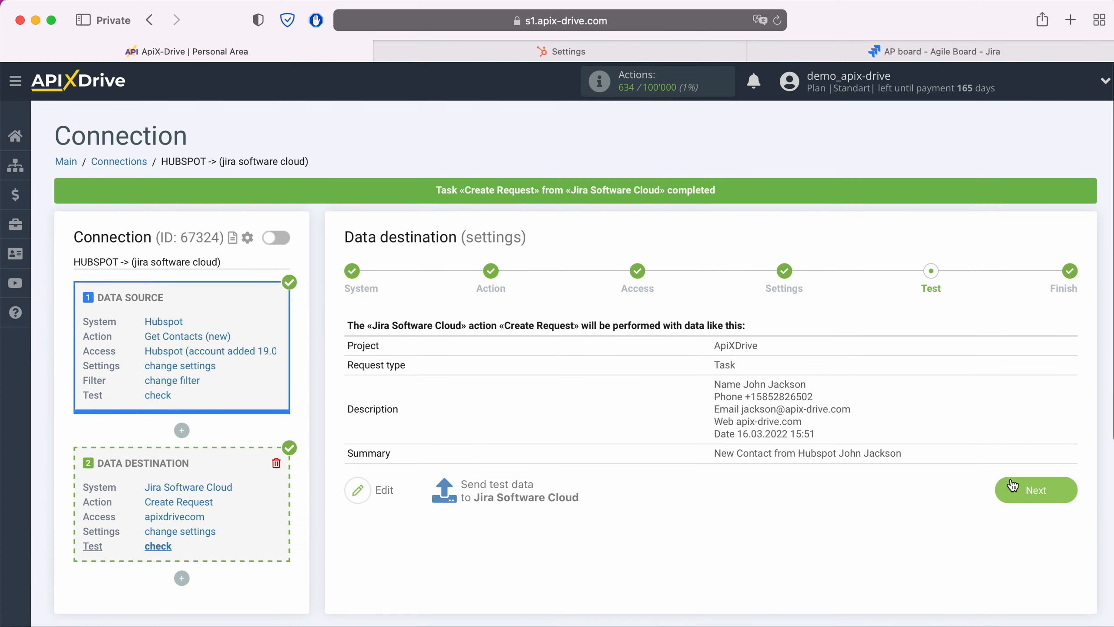
{"action": "left_click", "coordinate": [1064, 485]}
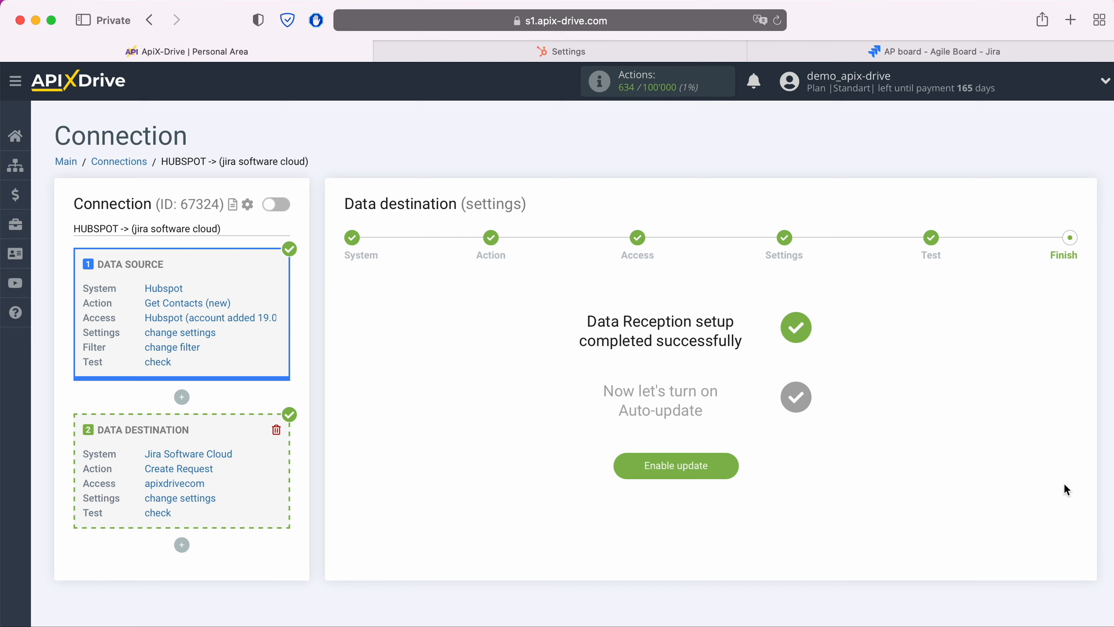
{"action": "left_click", "coordinate": [728, 466]}
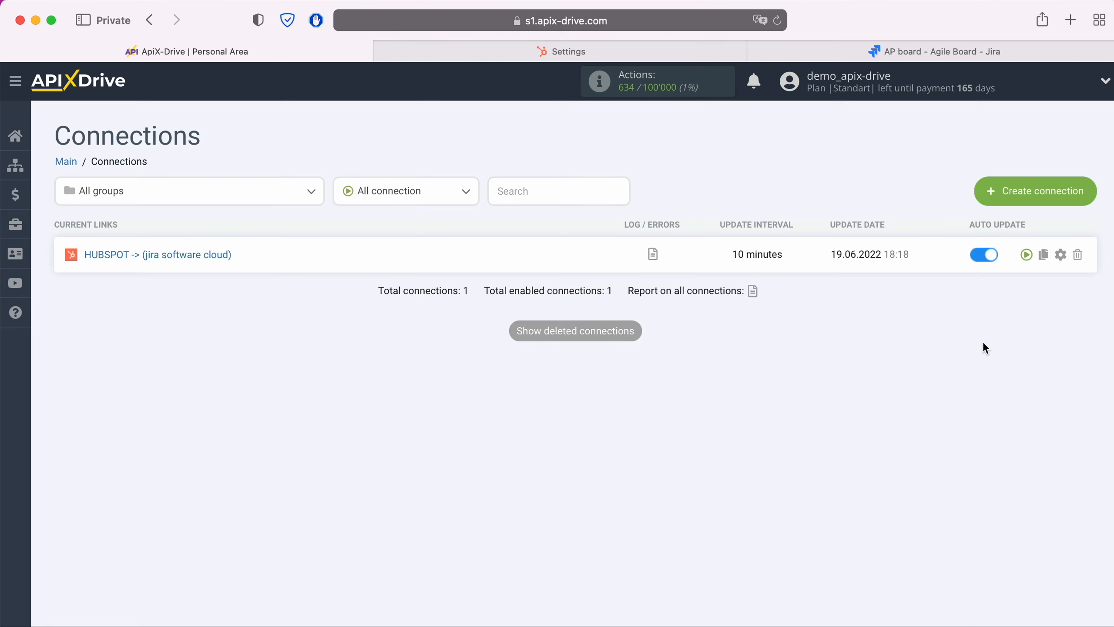
- Set the update interval of the Hubspot to Jira Software Cloud connection to 5 minutes and save it
{"action": "left_click", "coordinate": [1061, 255]}
{"action": "left_click", "coordinate": [612, 362]}
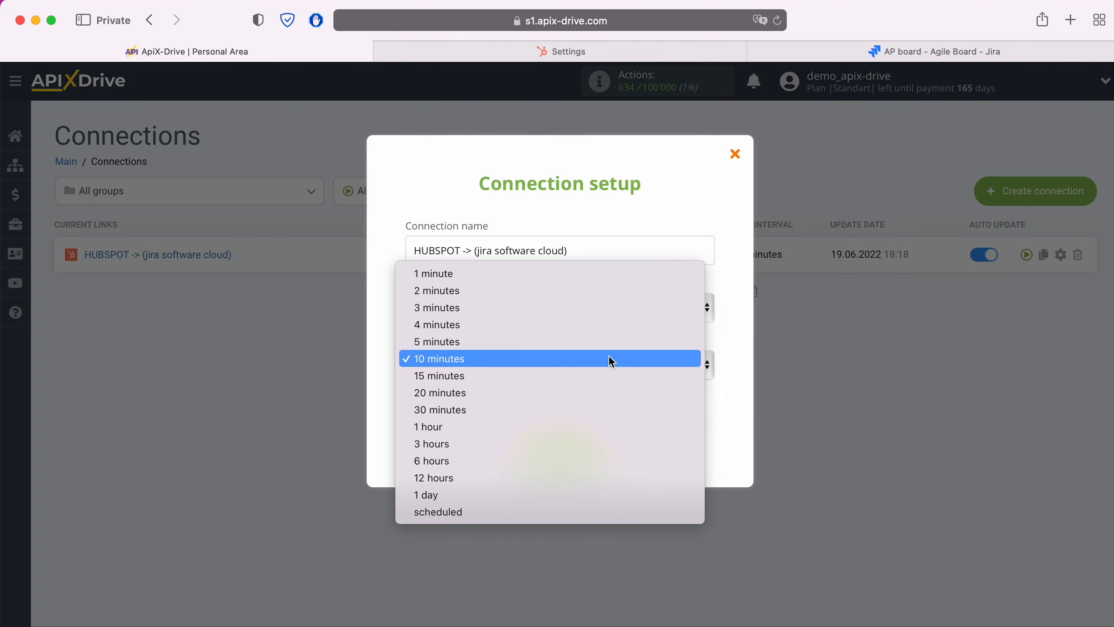
{"action": "left_click", "coordinate": [521, 341]}
{"action": "left_click", "coordinate": [604, 451]}
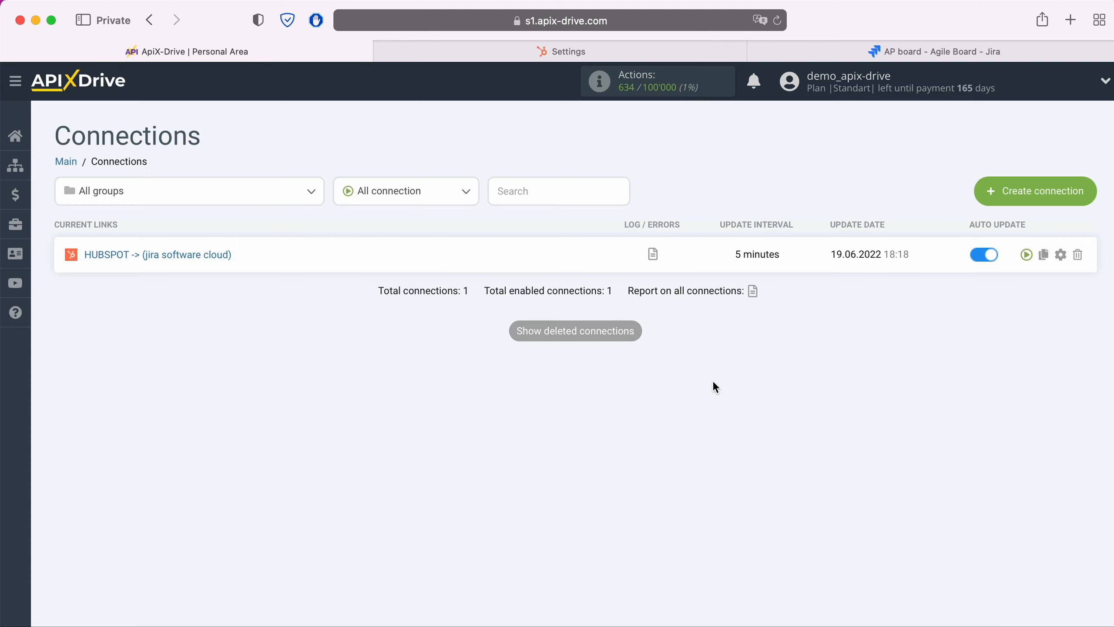